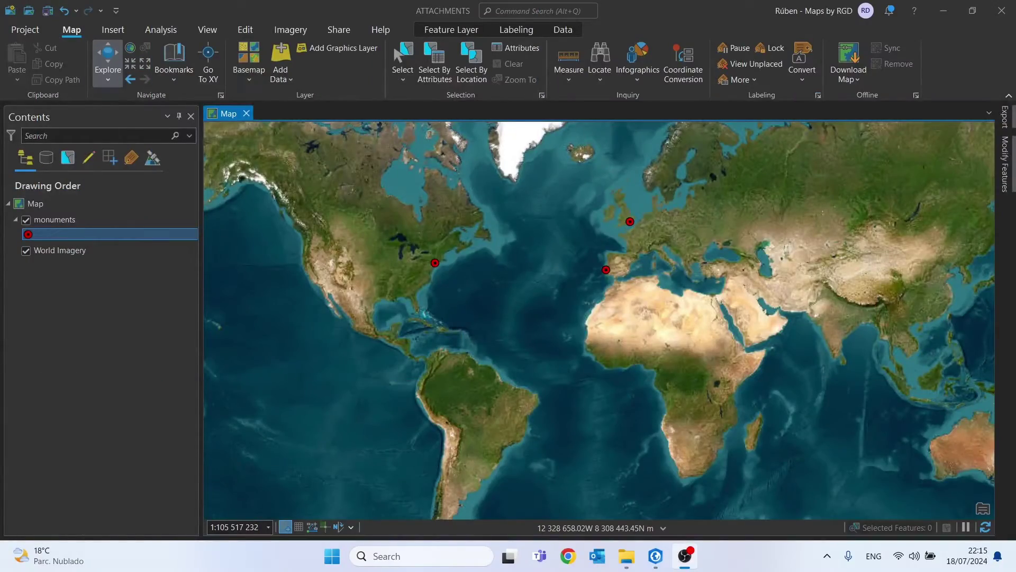
Step: Open the monuments attribute table listing Belem Tower, Big Ben and Statue of Liberty, then show the project folder in File Explorer
key(alt+Tab)
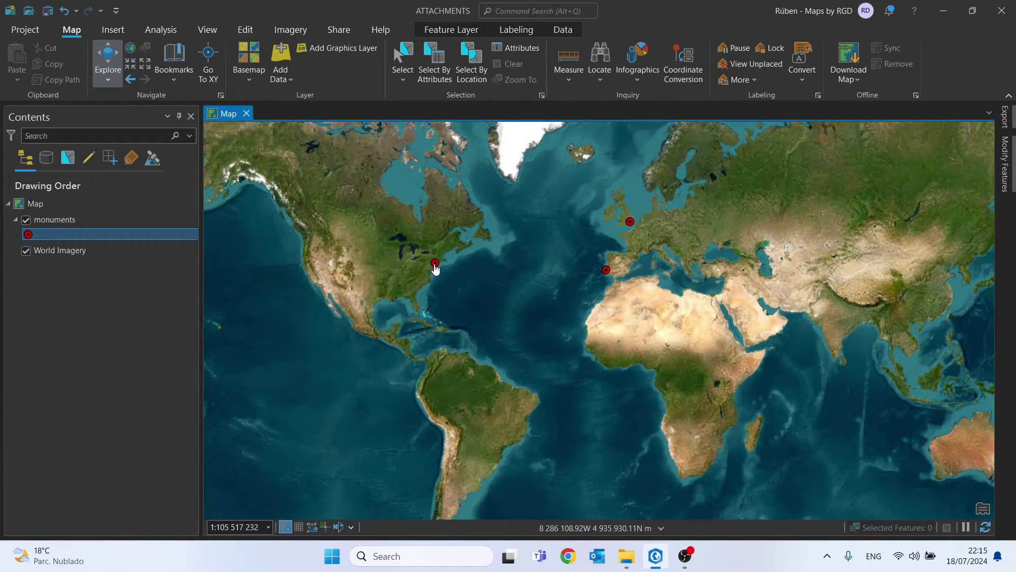
right_click(52, 223)
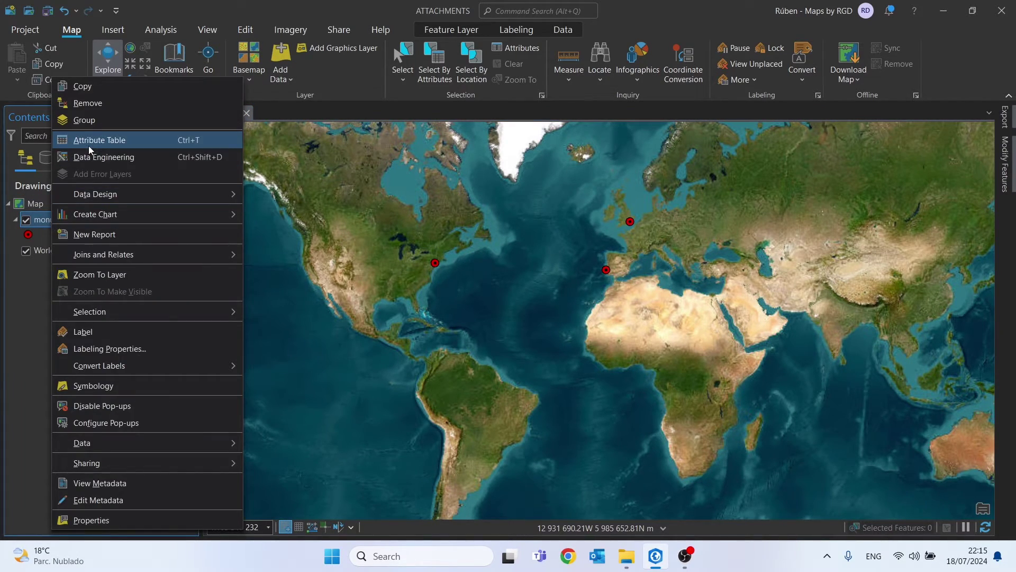
click(88, 145)
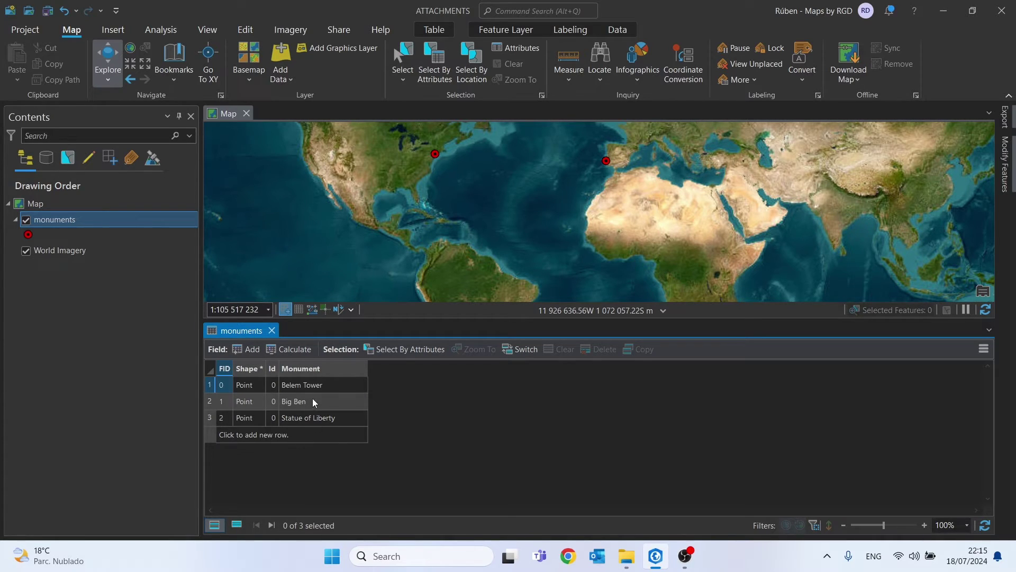
click(621, 552)
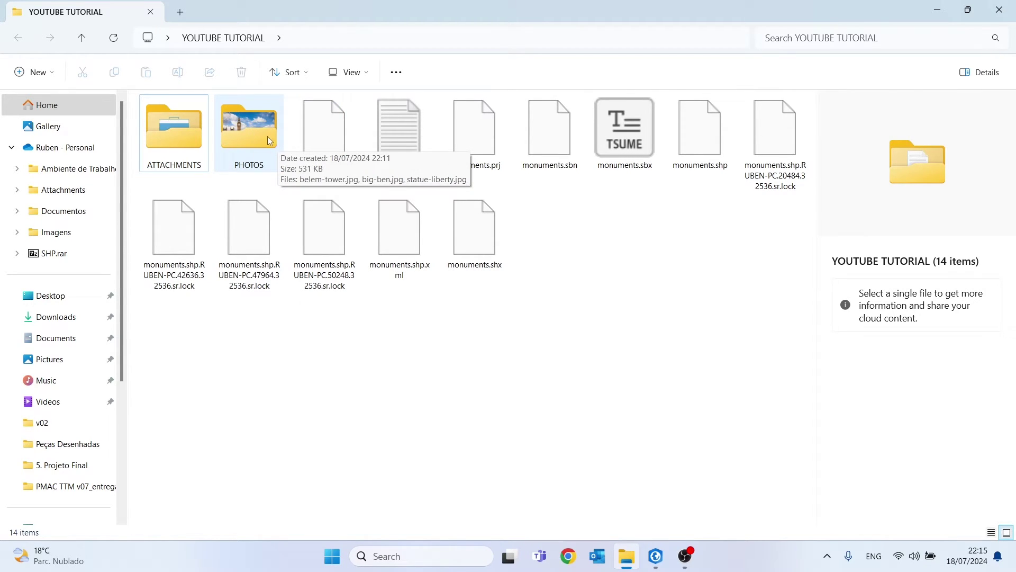
Step: Open the PHOTOS folder and preview belem-tower.jpg, big-ben.jpg and statue-liberty.jpg
double_click(249, 135)
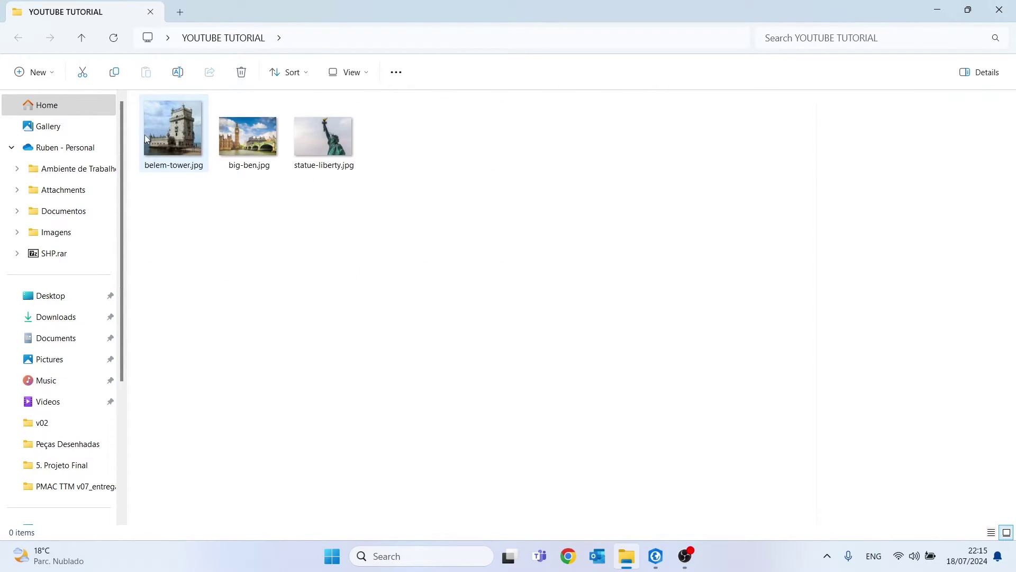
drag(484, 224, 356, 154)
key(Left)
key(Left)
key(Right)
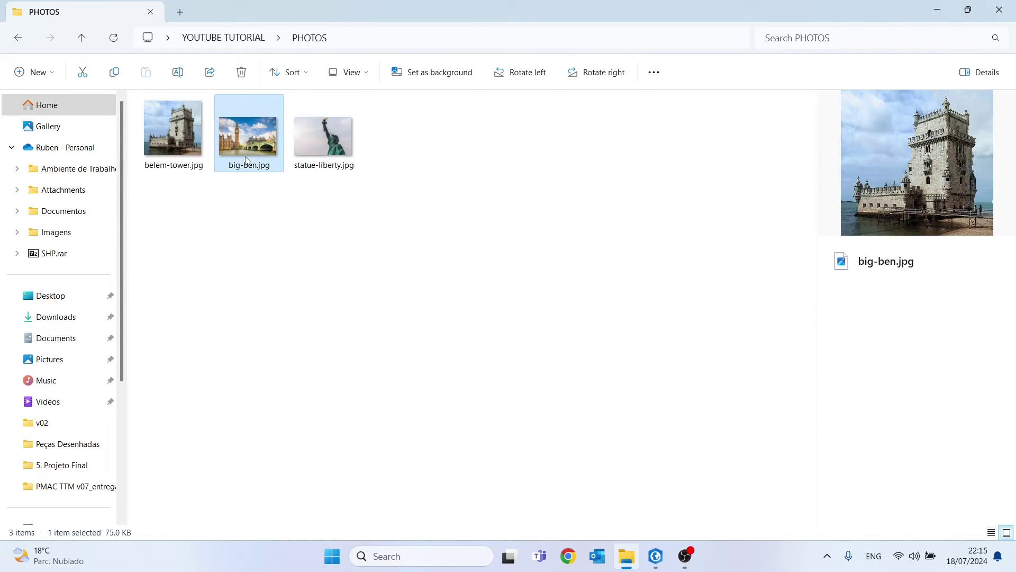
click(316, 158)
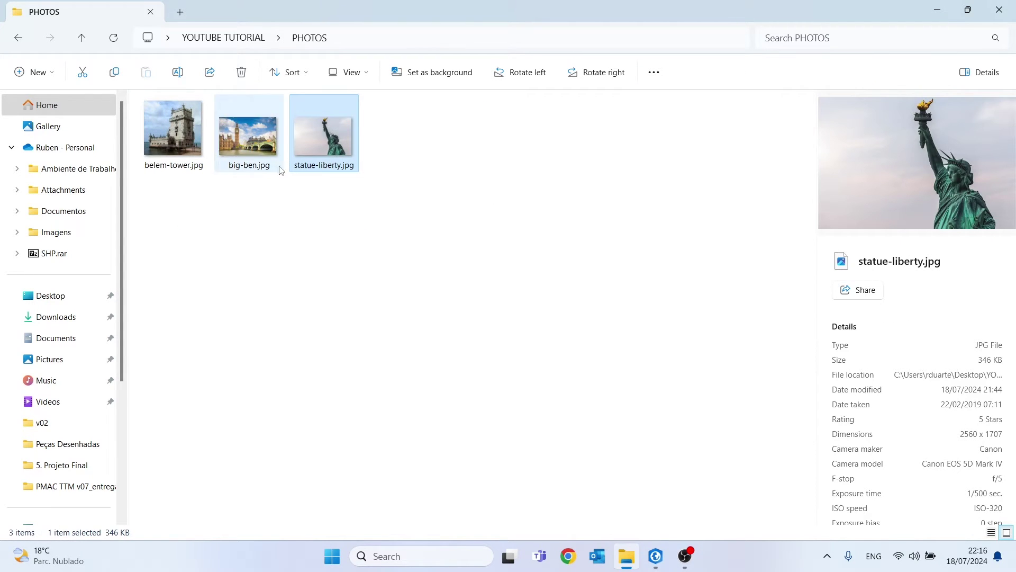
Step: In the Fields view, add a Text field named Photo to monuments, save it, and close the view
key(alt+Tab)
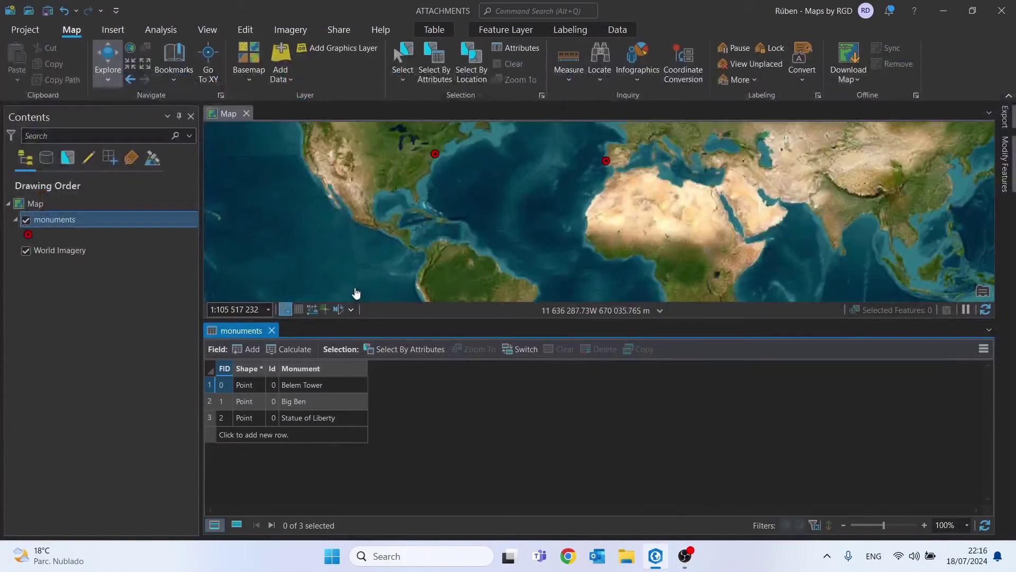
click(249, 351)
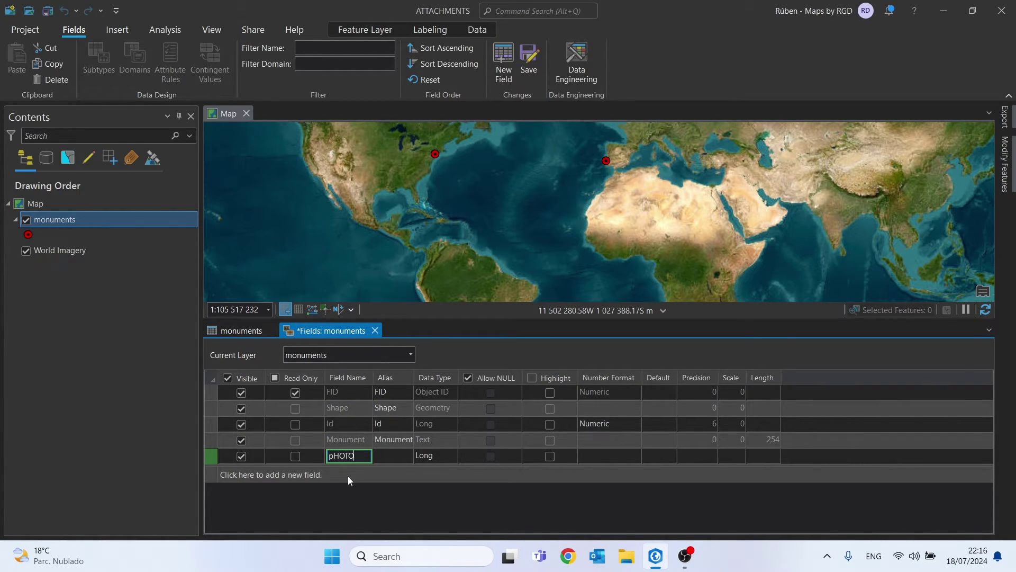
key(BackSpace)
key(BackSpace)
key(BackSpace)
key(BackSpace)
key(BackSpace)
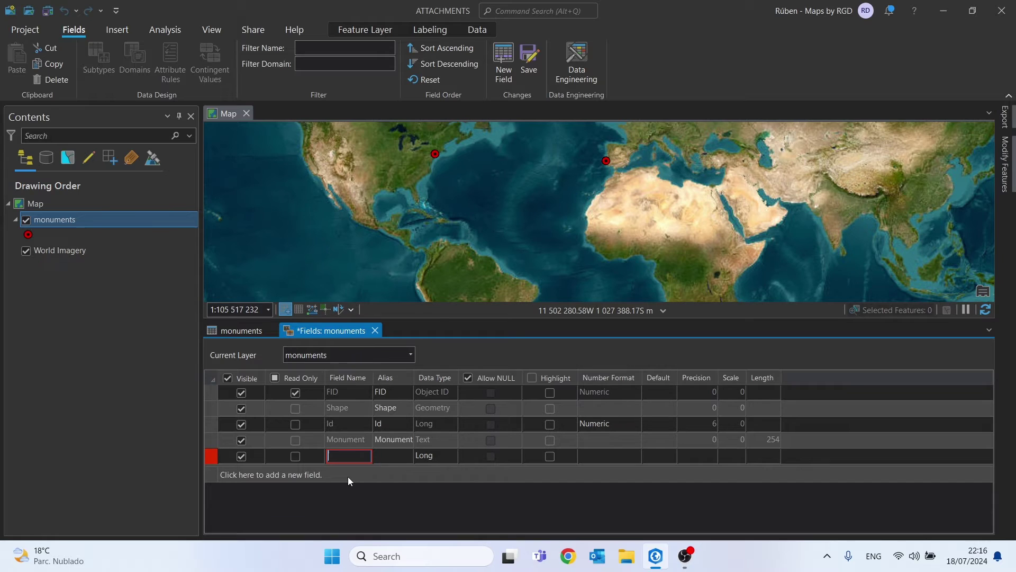
text(Photo)
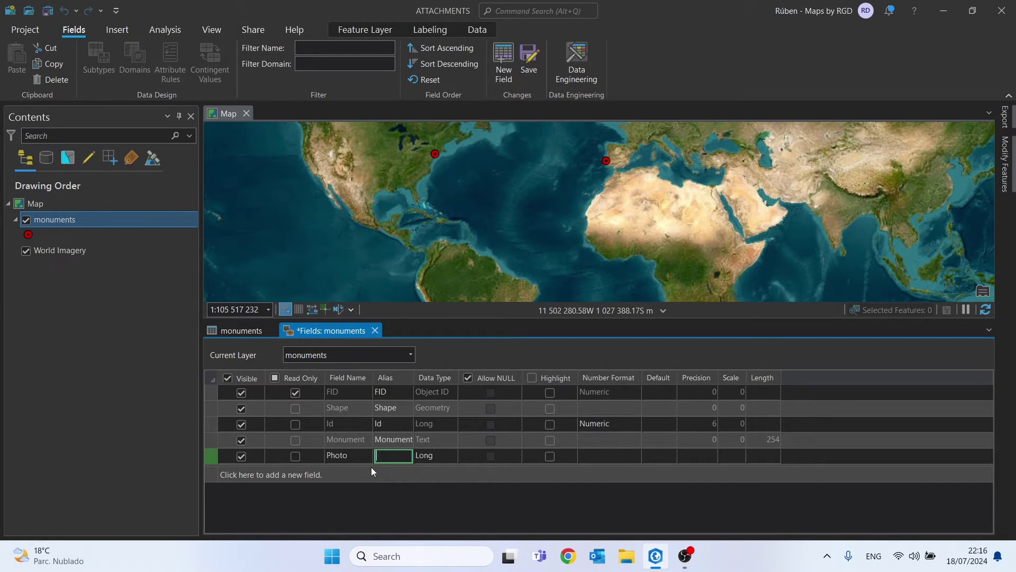
click(436, 456)
click(428, 537)
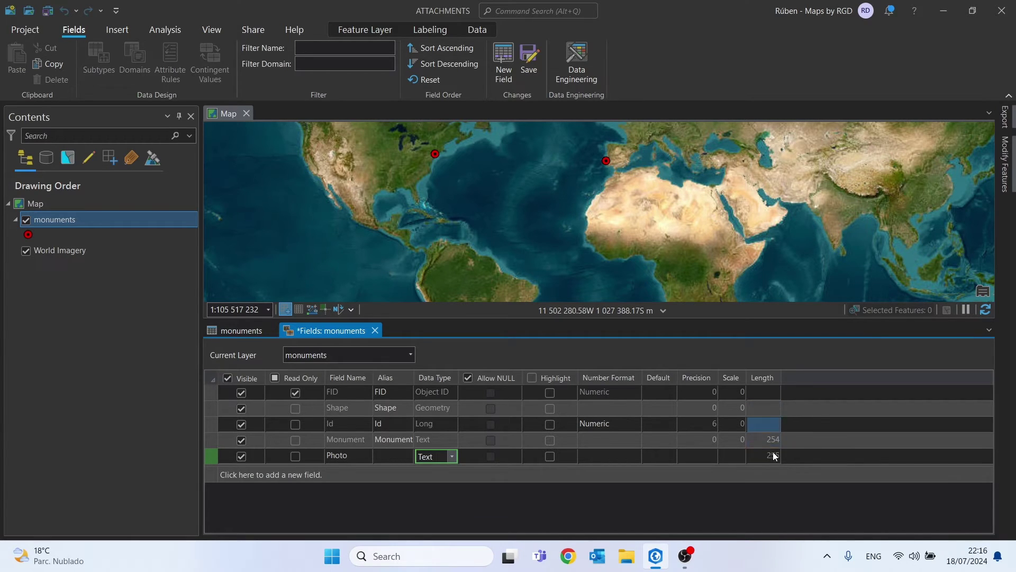
click(529, 68)
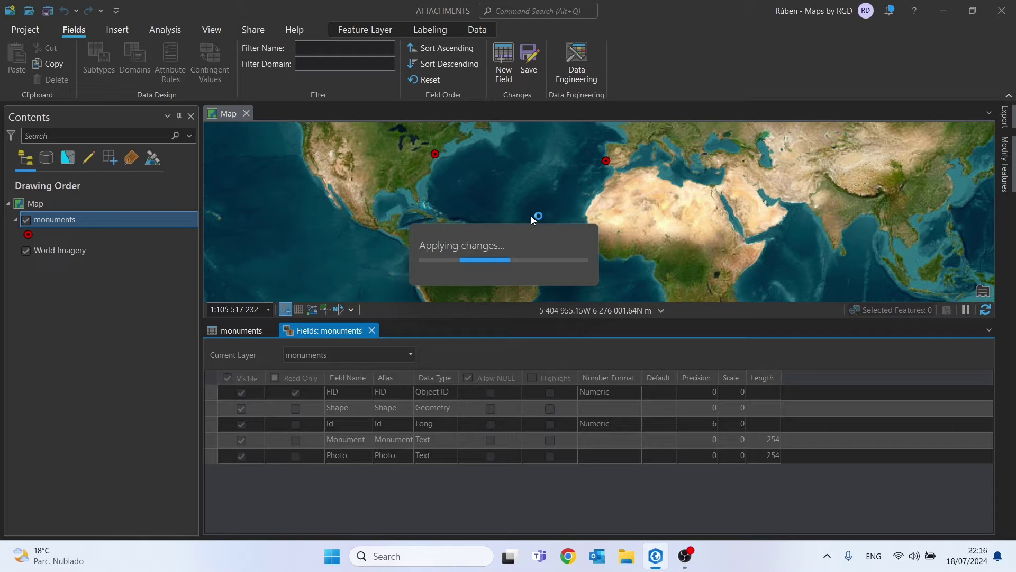
click(372, 330)
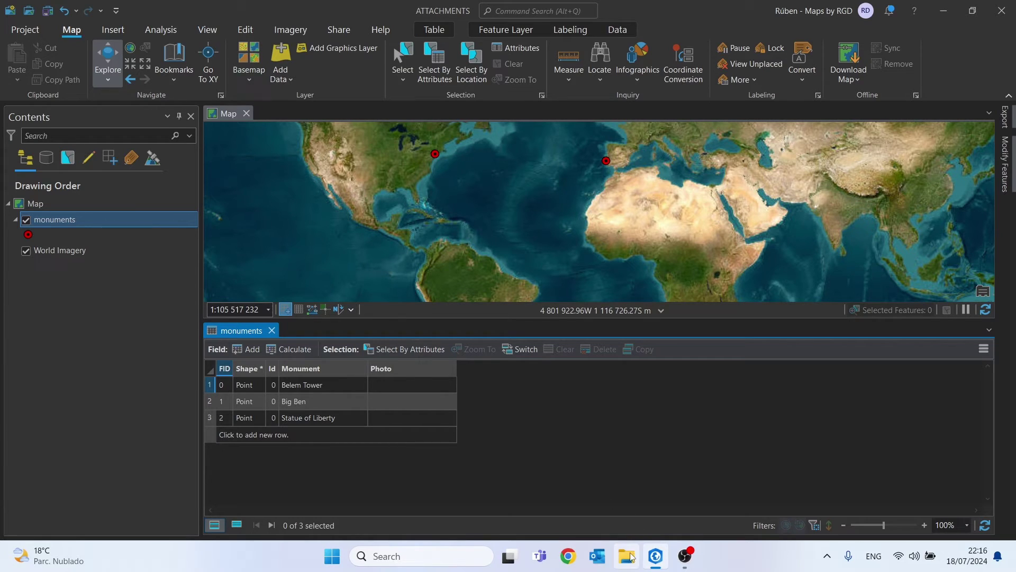
Step: Copy belem-tower.jpg's name from YOUTUBE TUTORIAL > PHOTOS in File Explorer and return to ArcGIS Pro
click(944, 10)
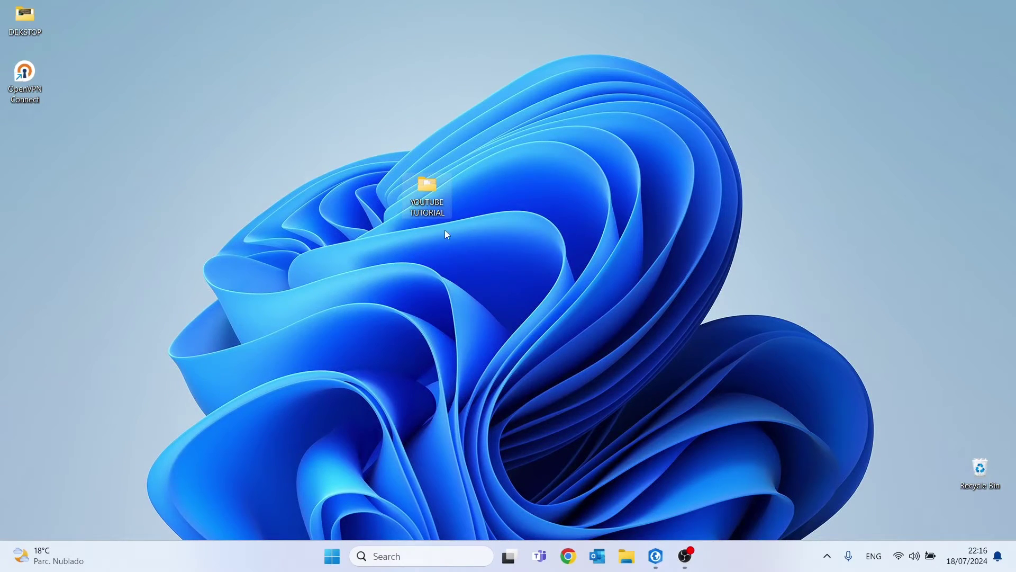
double_click(426, 188)
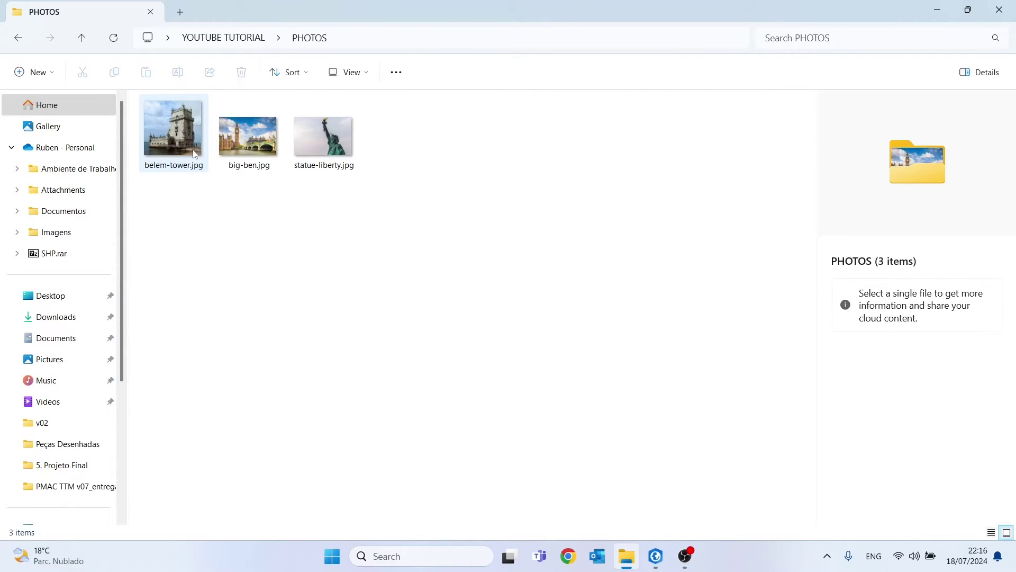
click(167, 167)
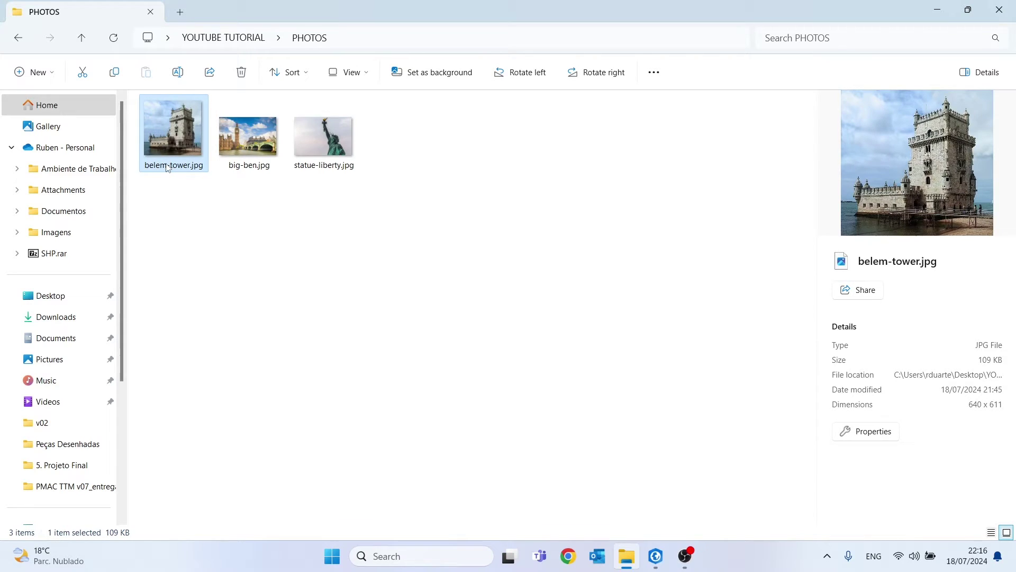
click(167, 166)
key(ctrl+c)
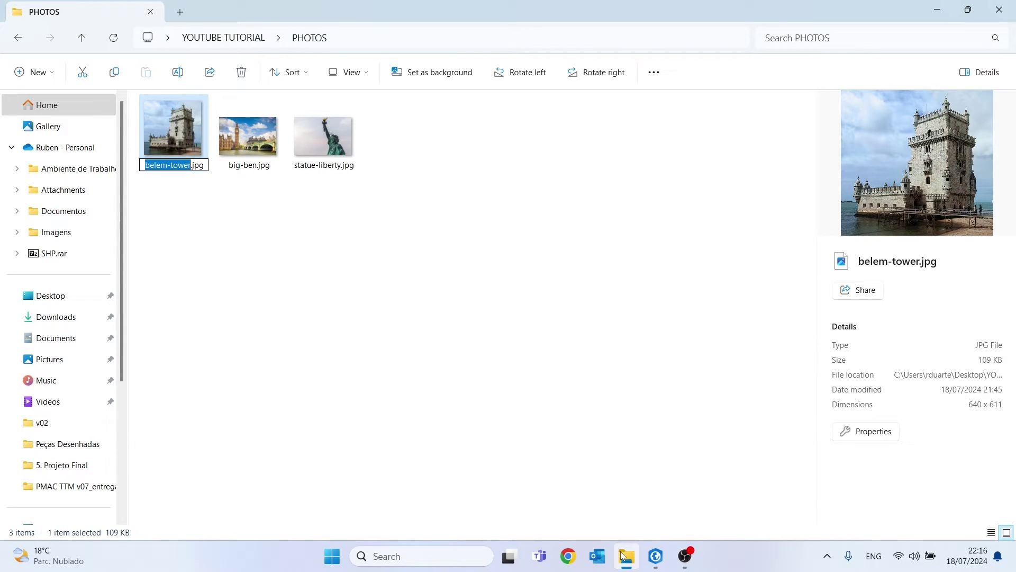
click(656, 556)
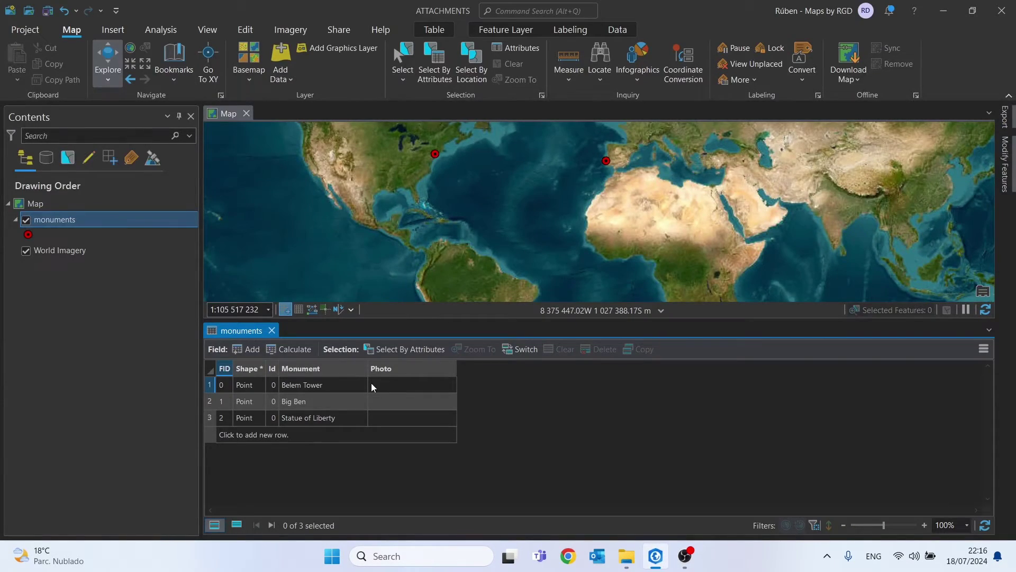
Step: Enter Photo values belem-tower.jpg, big-ben.jpg and statue-liberty.jpg for Belem Tower, Big Ben and Statue of Liberty
double_click(371, 383)
key(ctrl+v)
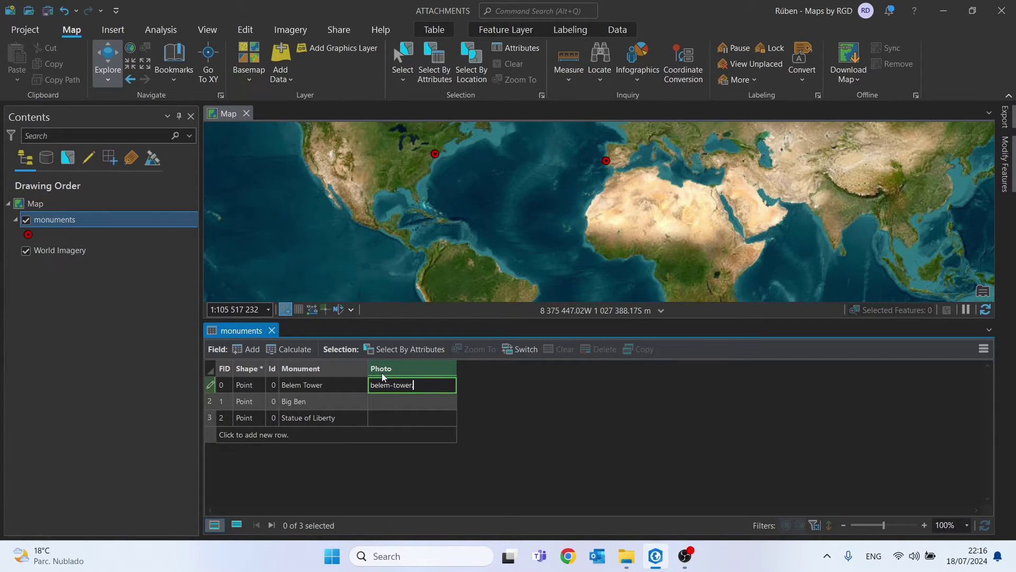
text(.jpg)
key(Return)
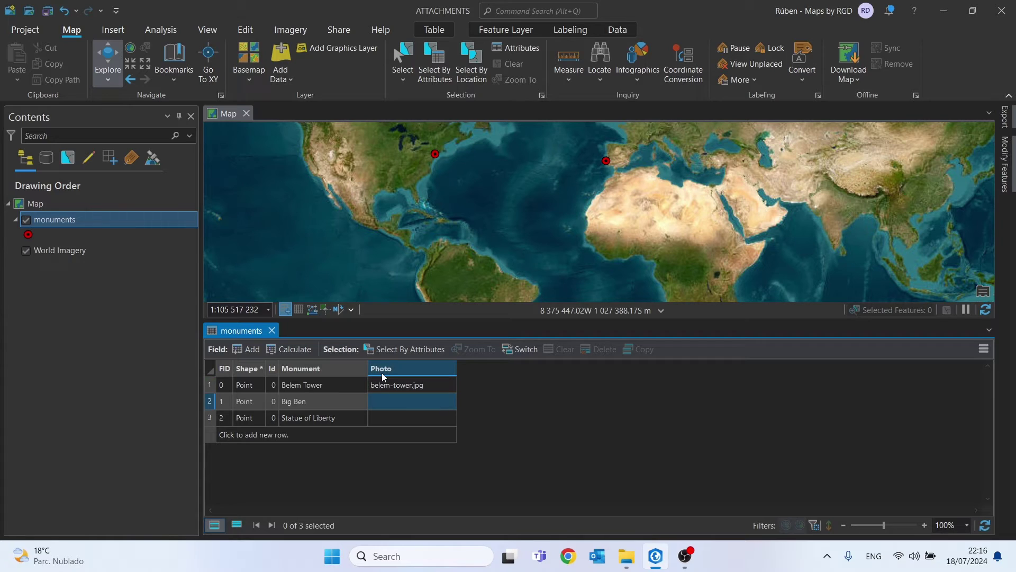
double_click(381, 406)
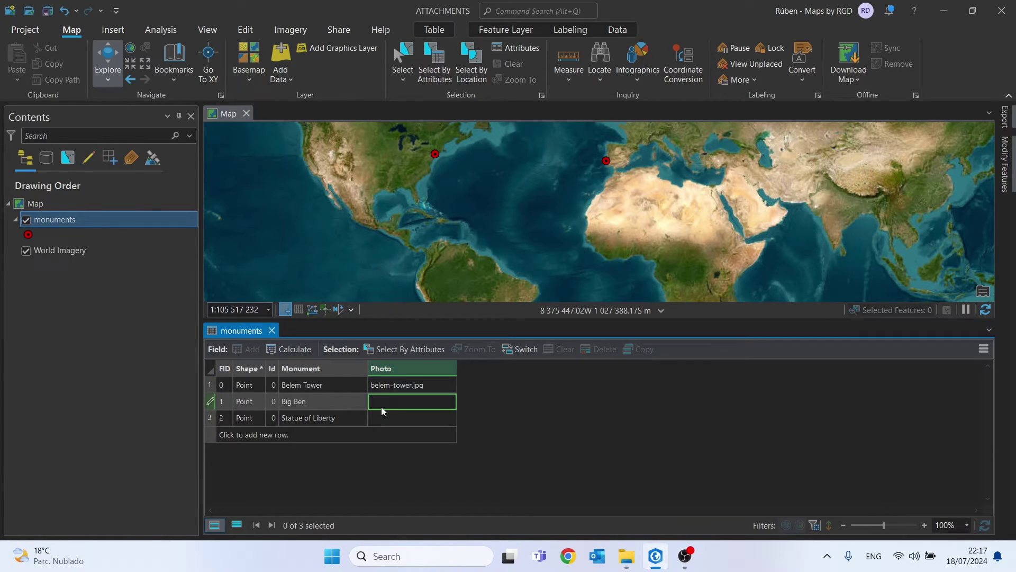
text(big-ben.jpg)
key(Return)
double_click(385, 417)
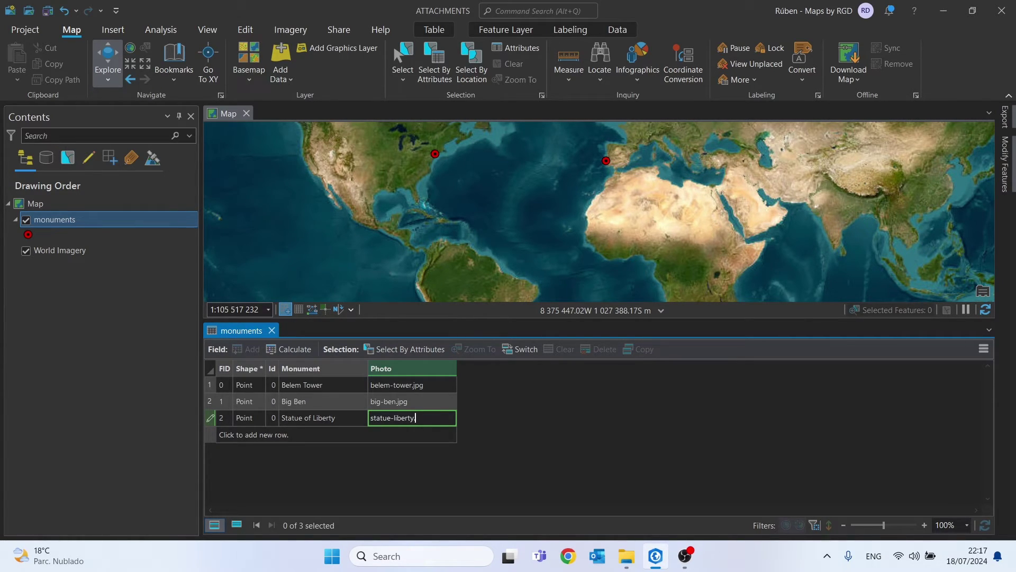
text(statue-liberty.jpg)
key(Return)
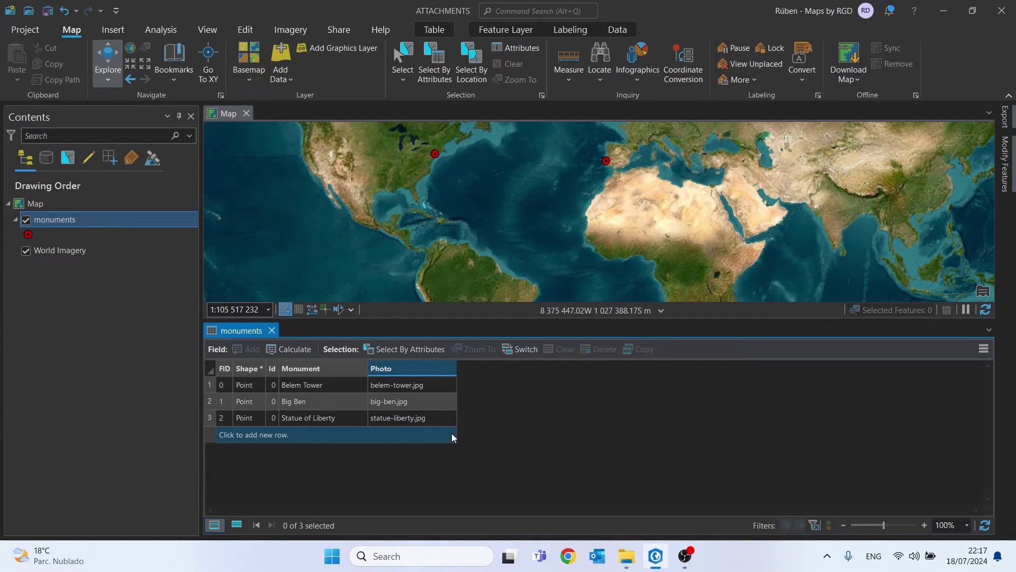
click(626, 556)
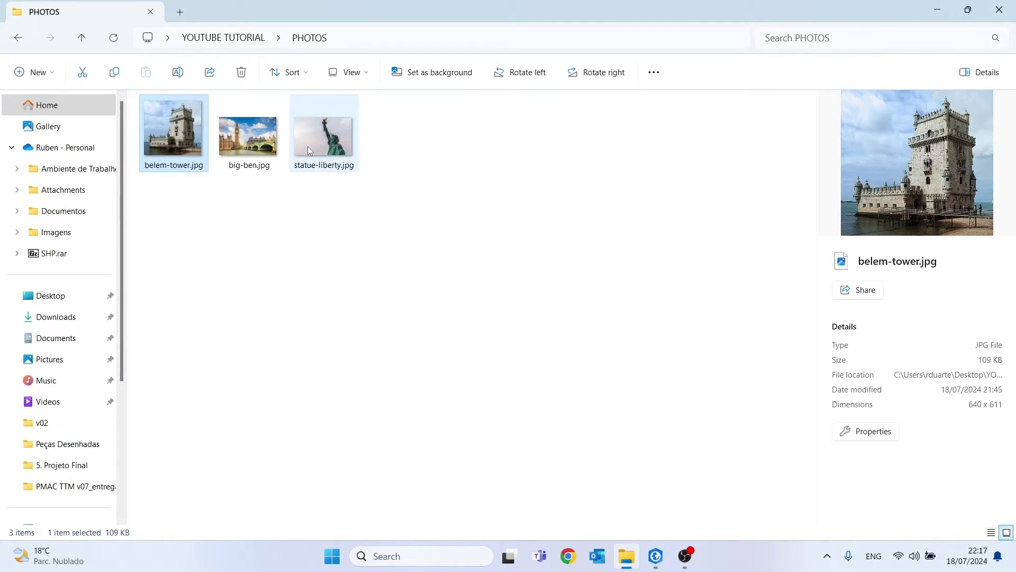
Step: Minimize the File Explorer PHOTOS window to reveal ArcGIS Pro's filled monuments table
click(938, 10)
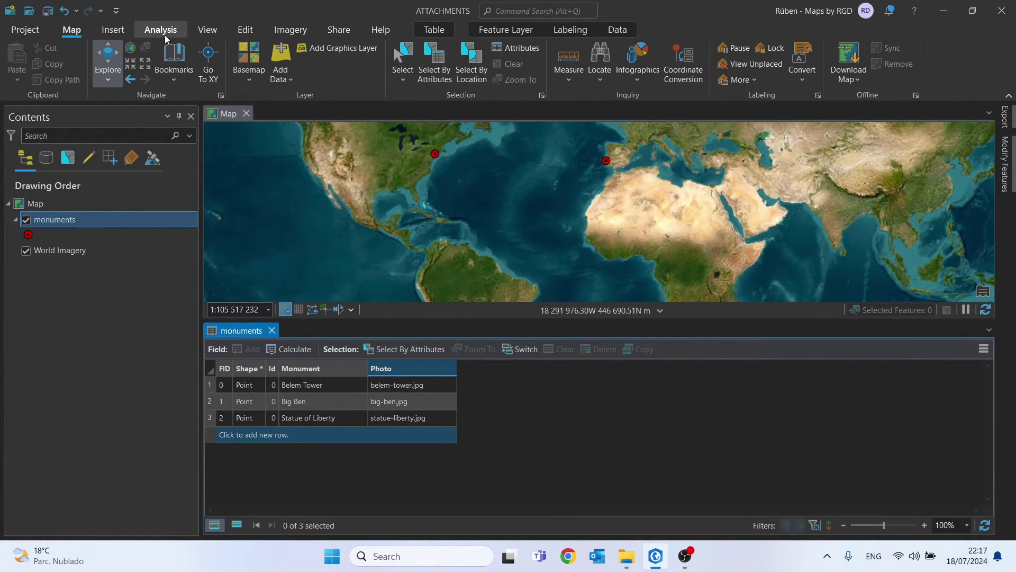
Step: Check the View, Map and Edit ribbon tabs, close the monuments attribute table, and show the Analysis tab
click(208, 31)
click(72, 30)
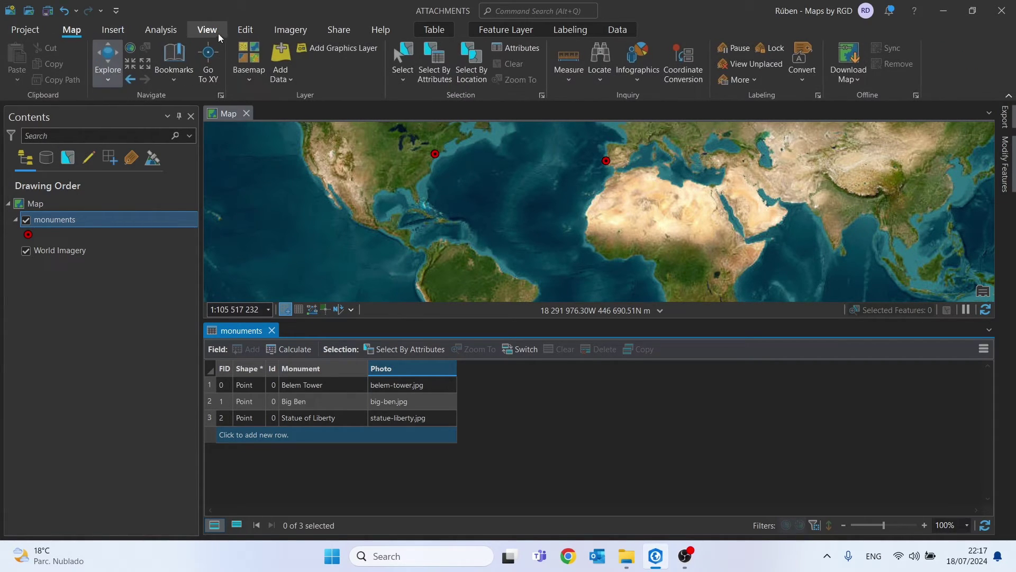
click(238, 31)
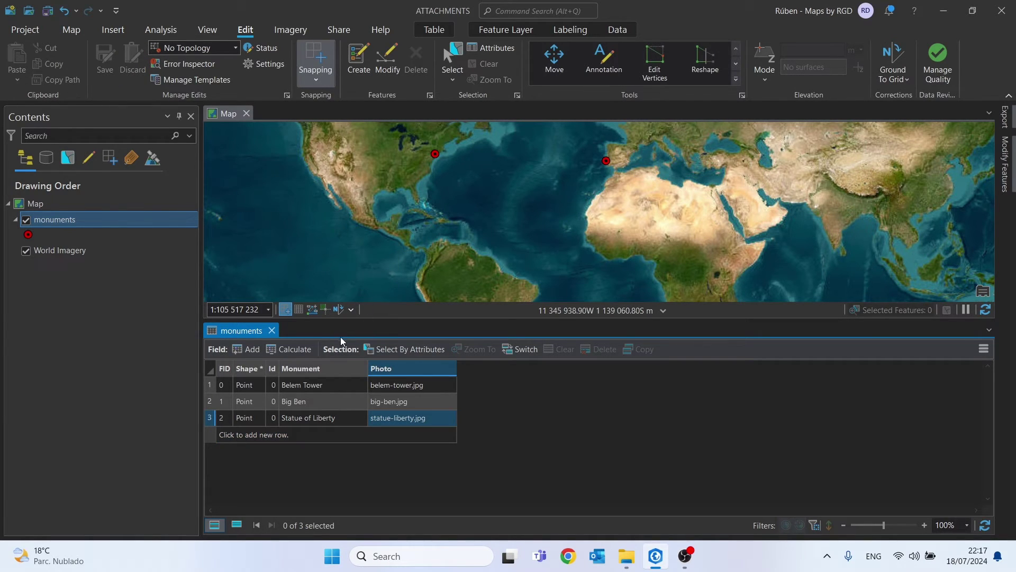
click(271, 331)
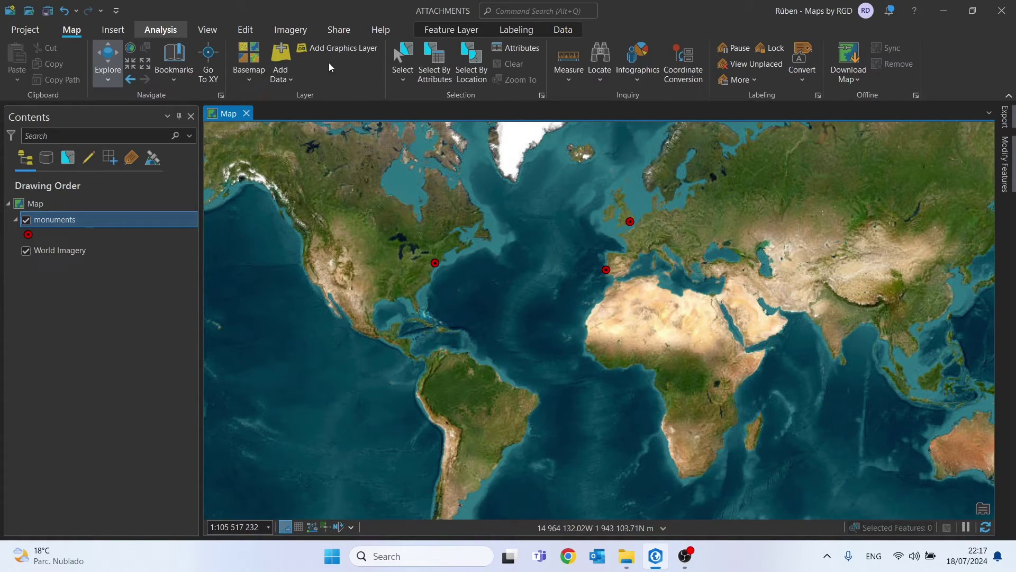
click(168, 32)
Step: Open Feature Class To Feature Class from the tool search, set monuments as input, and browse for an output location
click(450, 79)
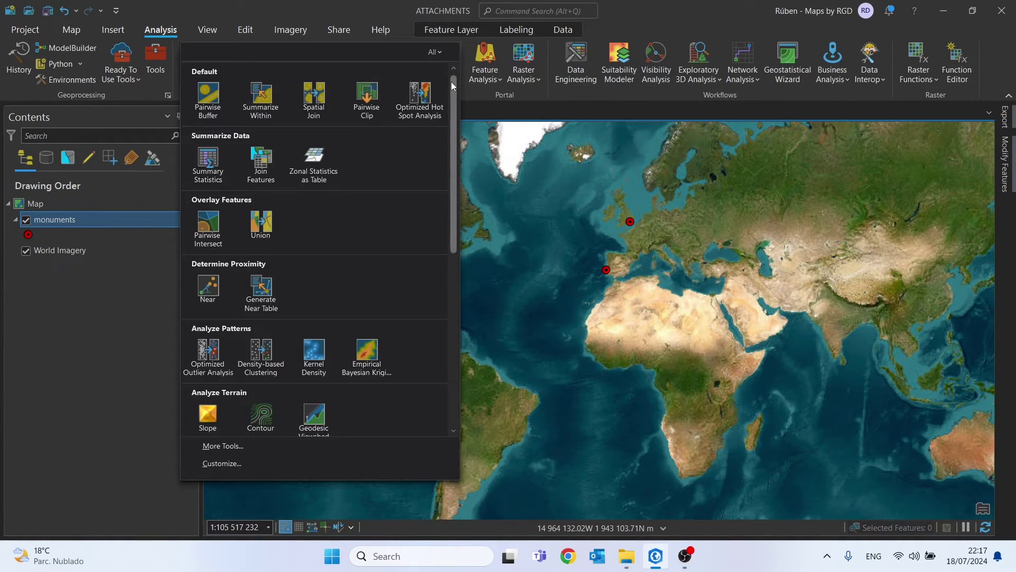
click(219, 448)
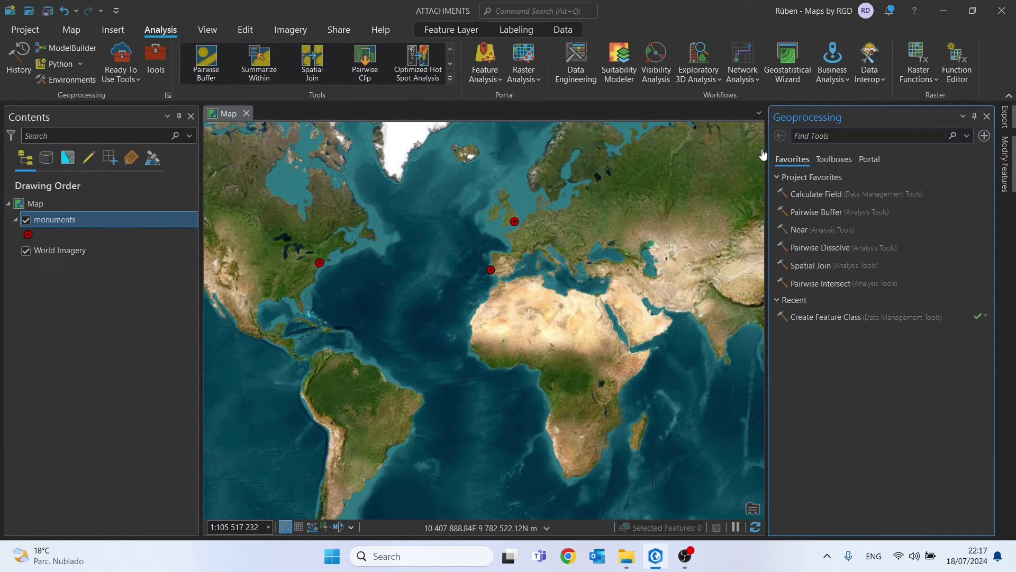
text(f)
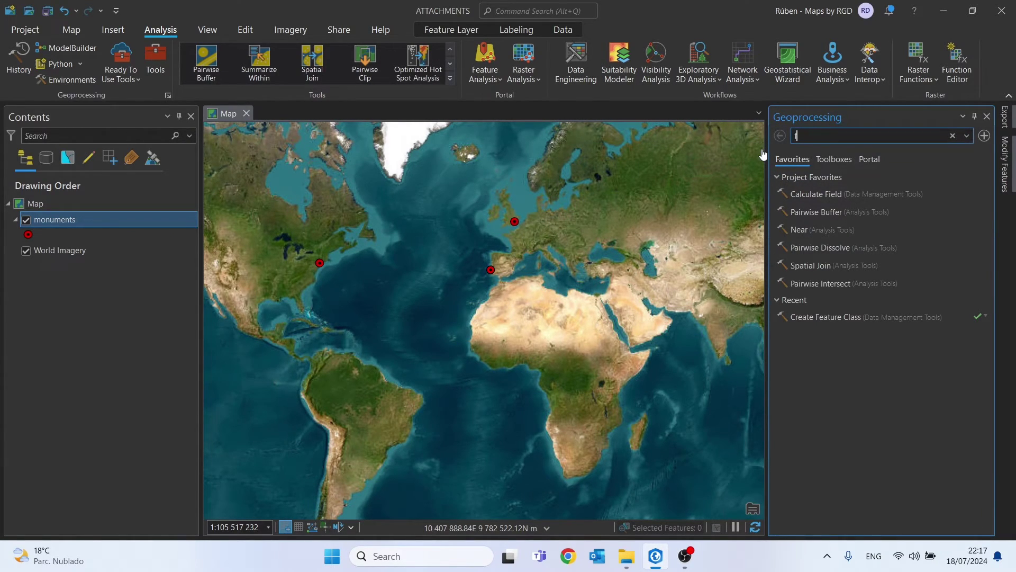
text(eature class to  feature class)
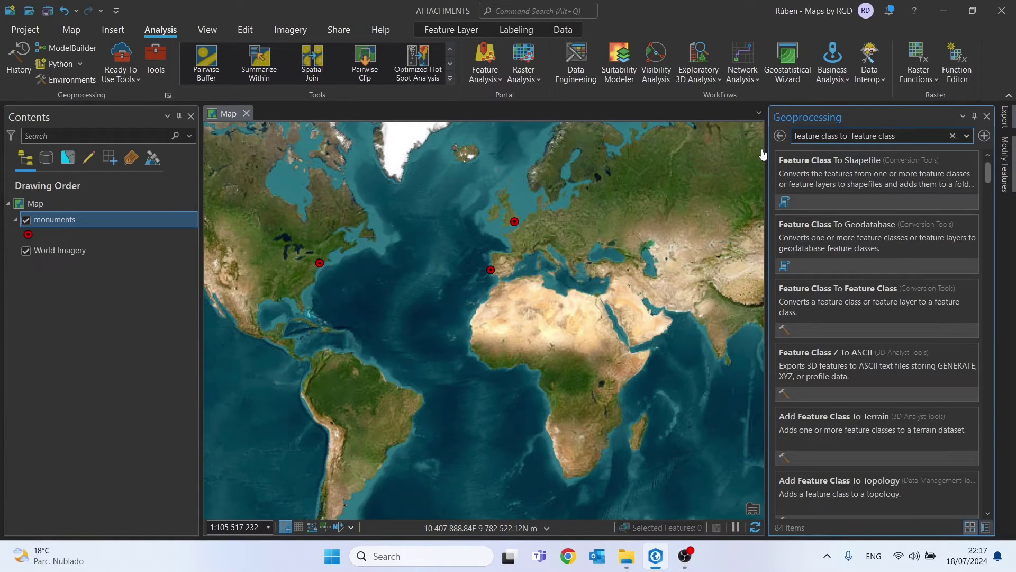
click(818, 183)
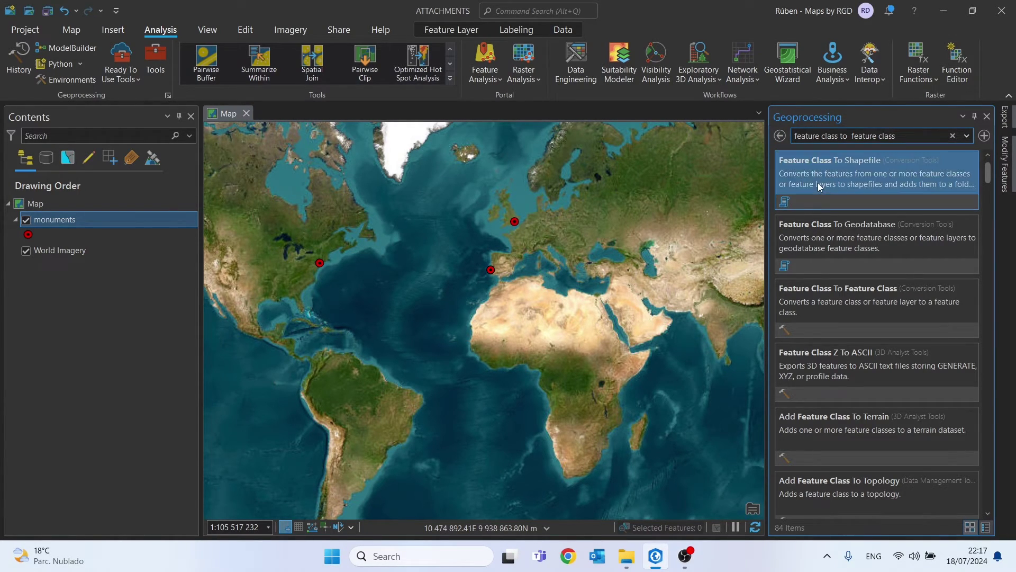
click(781, 136)
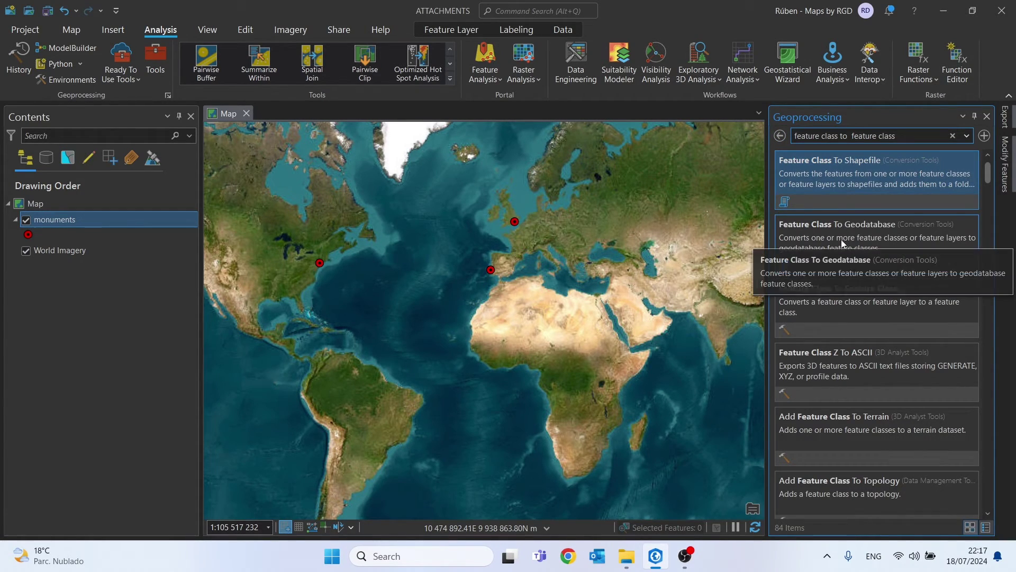
click(858, 304)
click(858, 303)
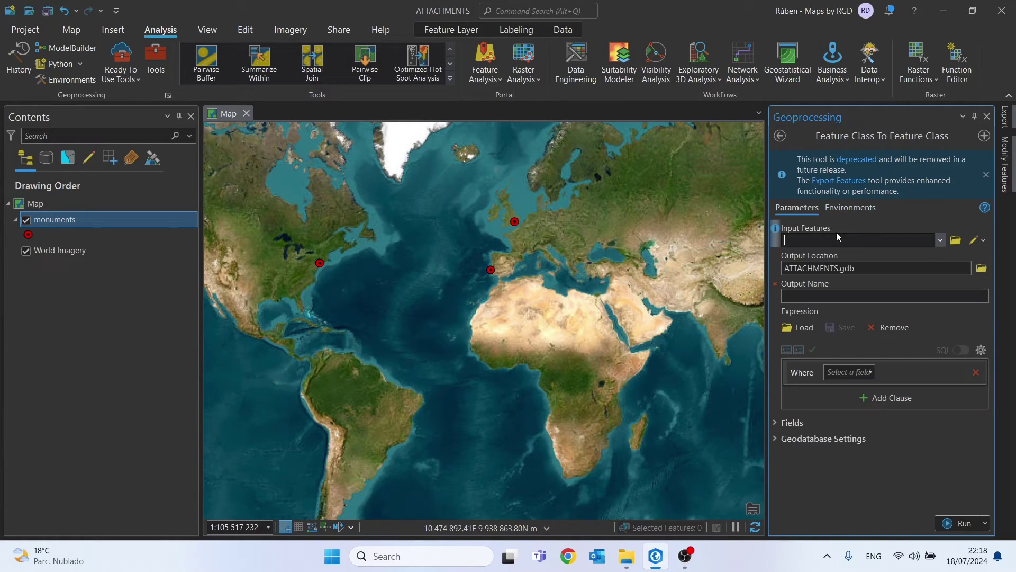
drag(69, 221, 828, 237)
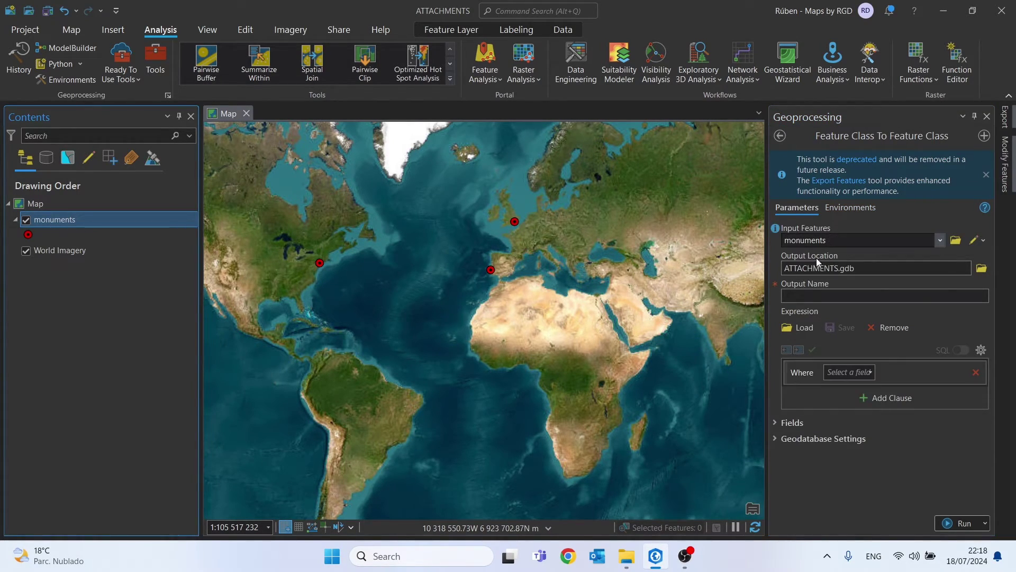
click(982, 269)
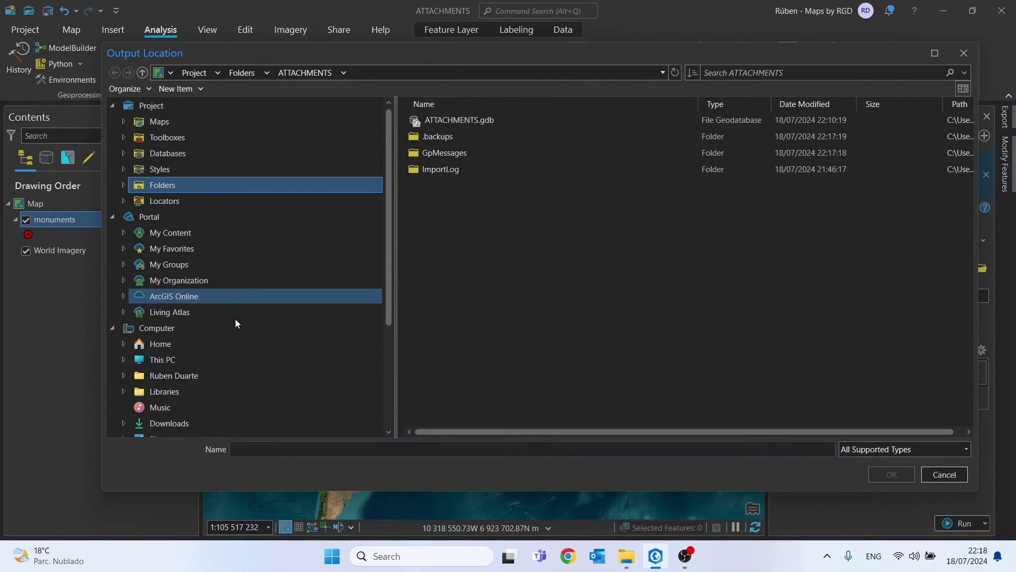
Step: Create a Monuments.gdb file geodatabase in Desktop > YOUTUBE TUTORIAL and set it as the output location
scroll(236, 323, down, 4)
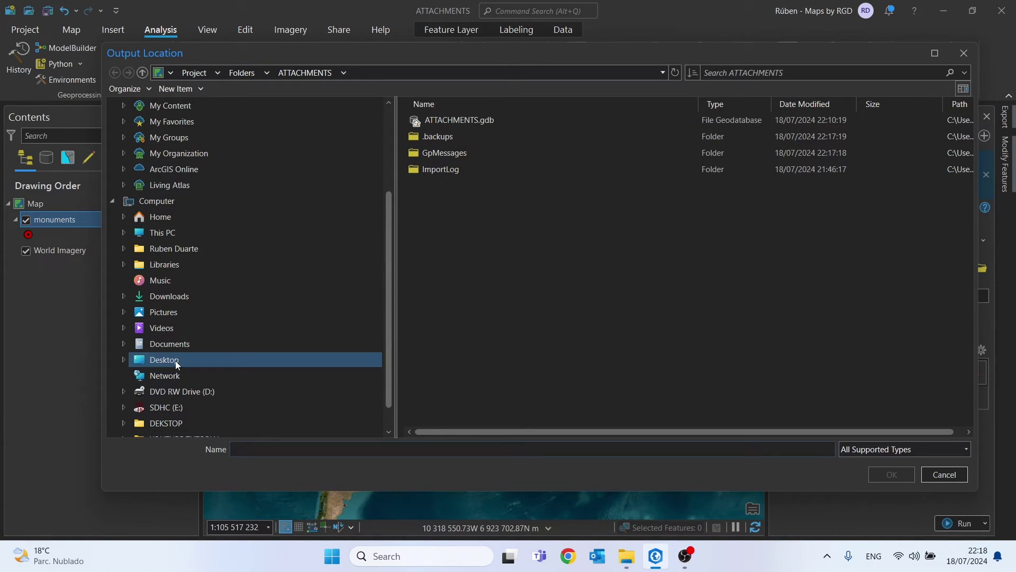
click(175, 360)
click(430, 137)
double_click(429, 137)
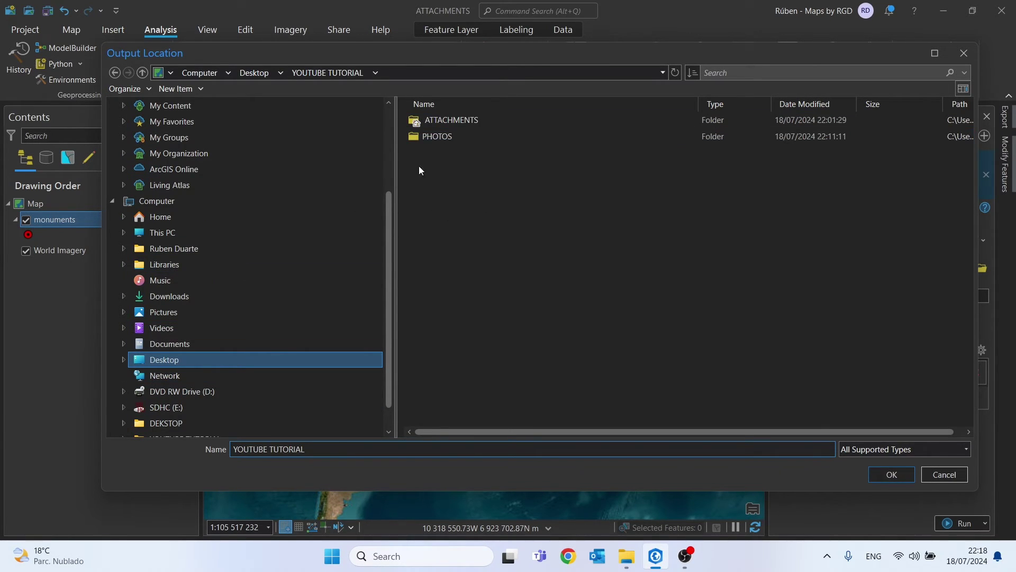
right_click(457, 184)
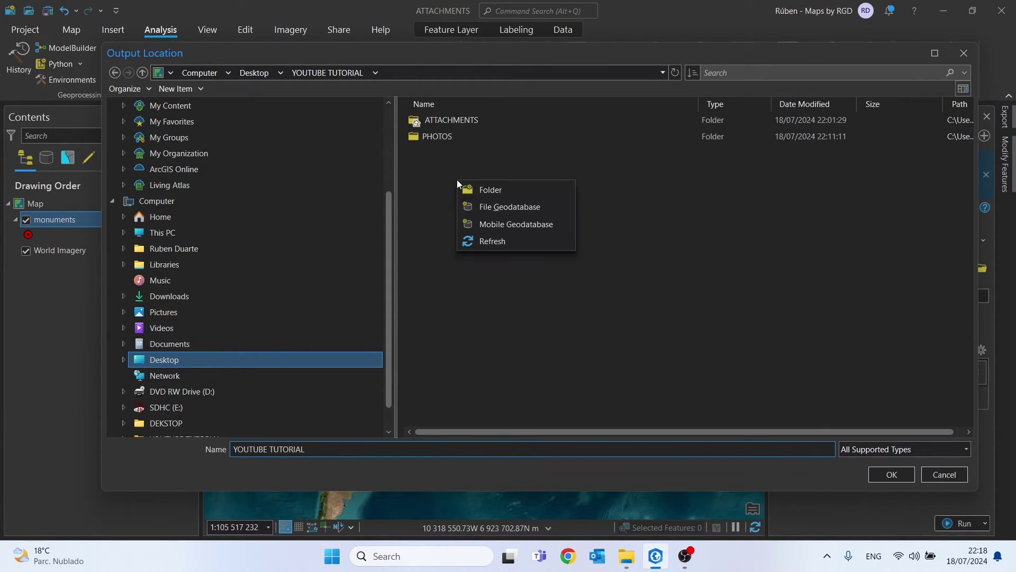
click(509, 208)
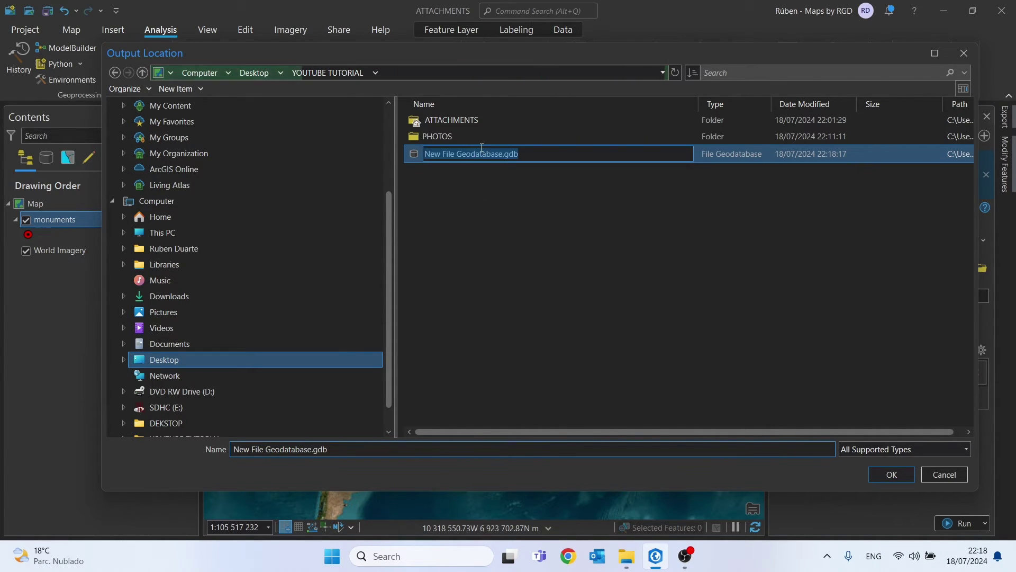
text(Monuments)
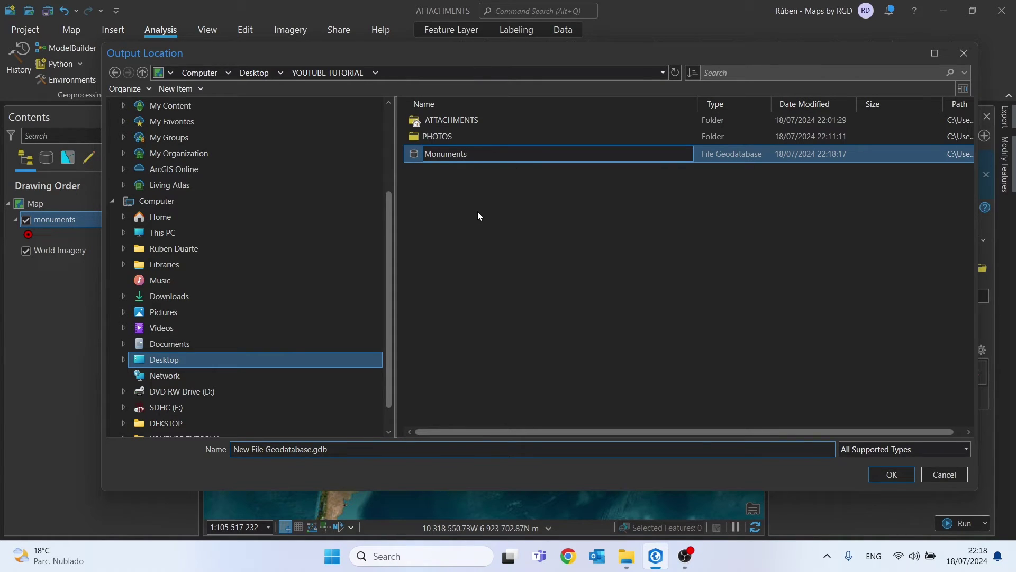
key(Return)
click(452, 159)
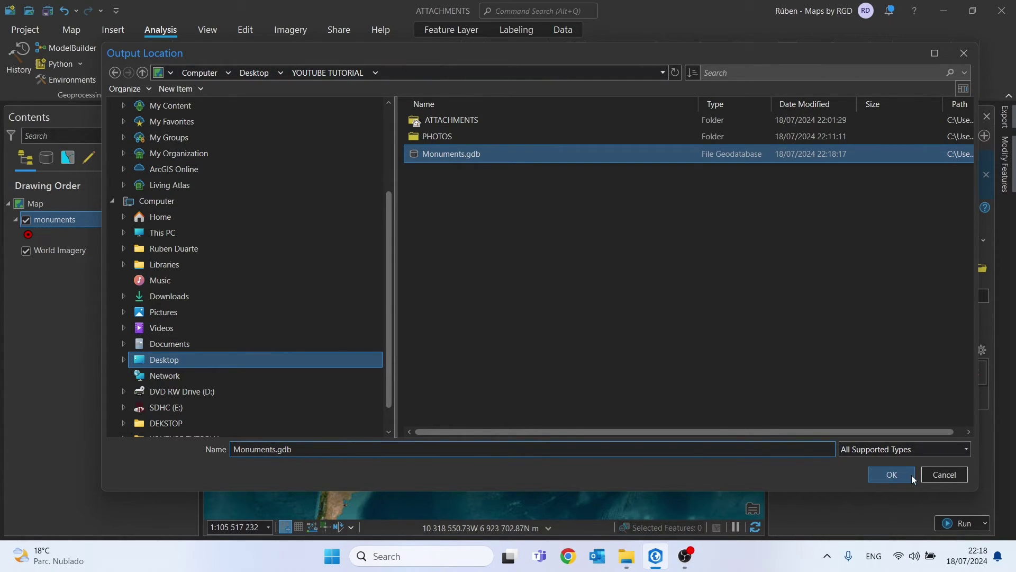
click(893, 475)
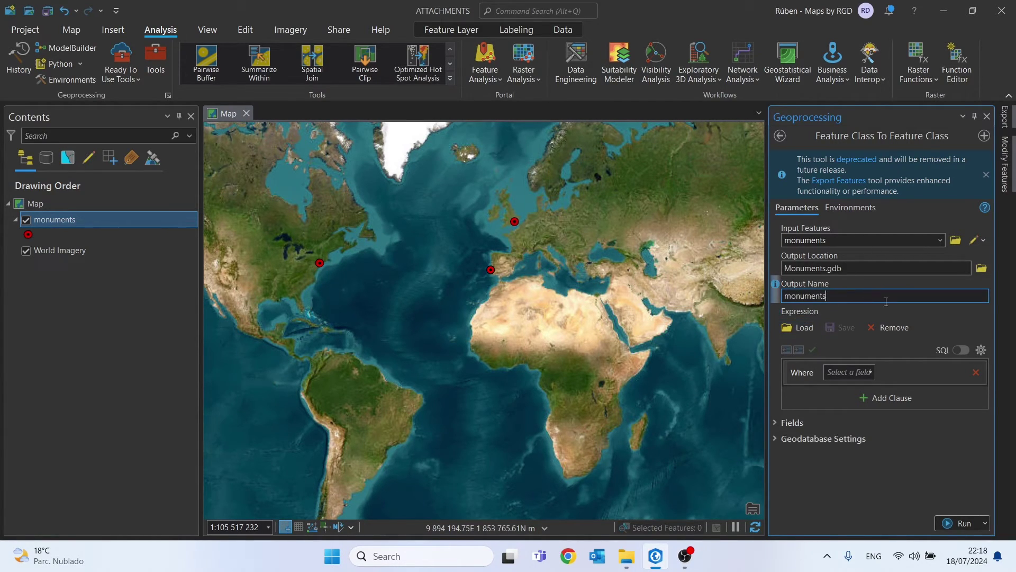
Step: Run the export to Monuments.gdb, remove the duplicate monuments layer, and return to Geoprocessing home
click(961, 526)
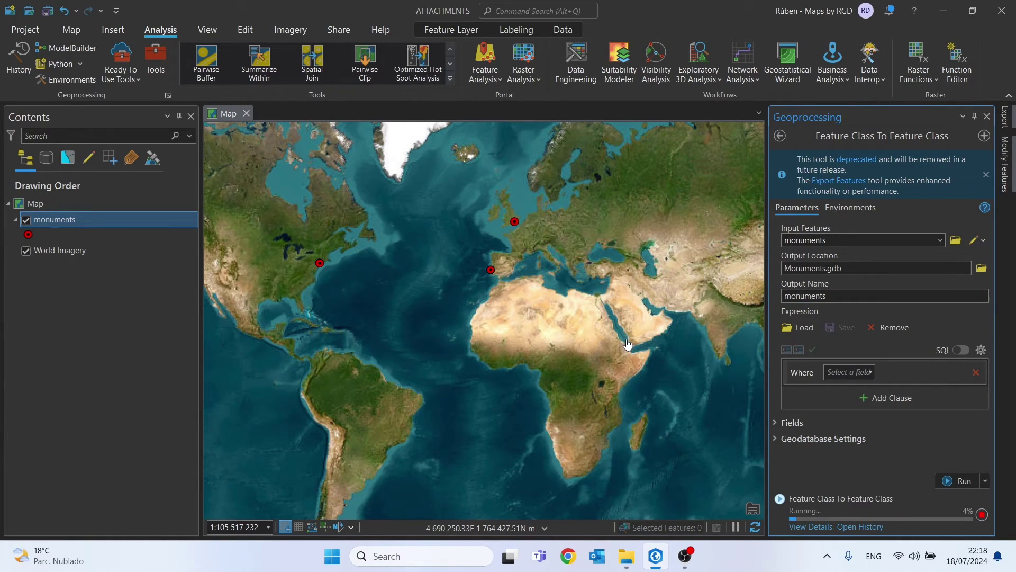
right_click(90, 250)
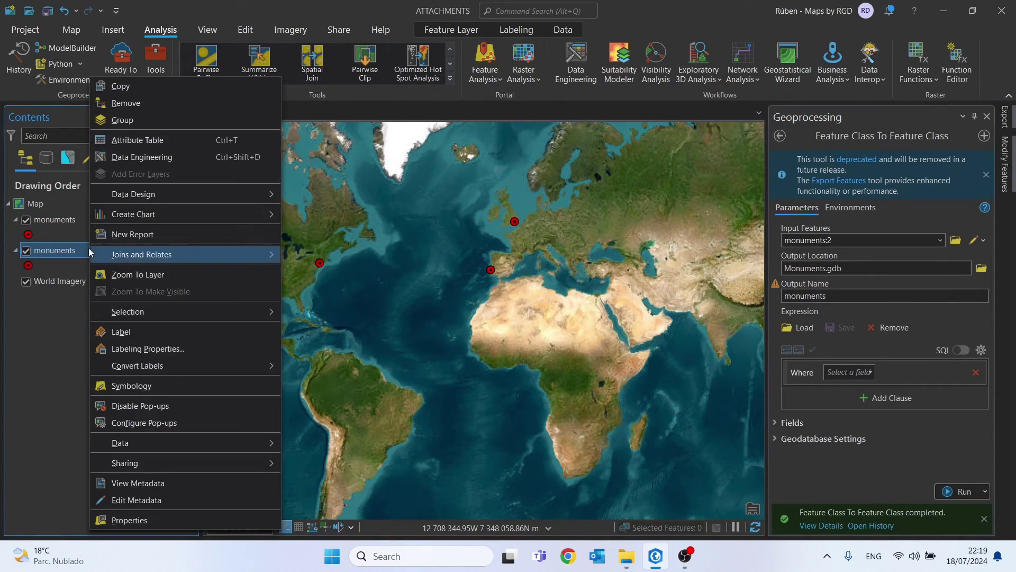
click(130, 104)
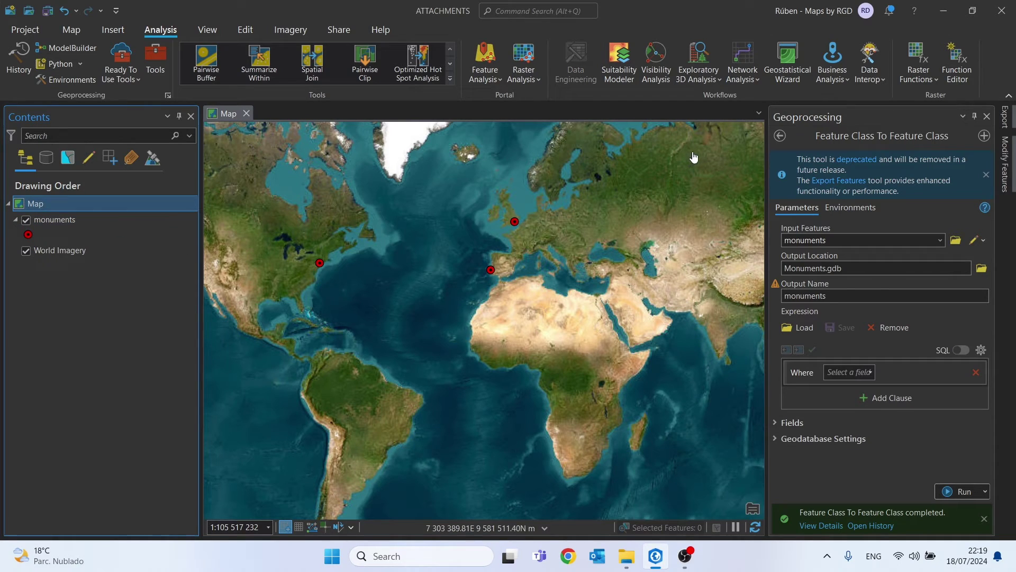
click(780, 135)
click(776, 137)
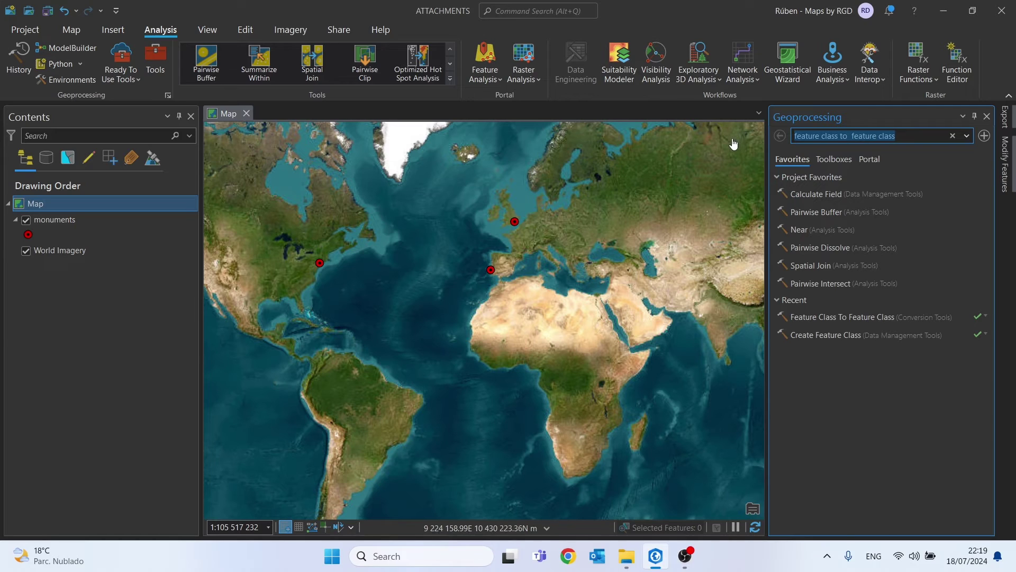
Step: Start Add Attachments with monuments as both the input dataset and match table
text(add att)
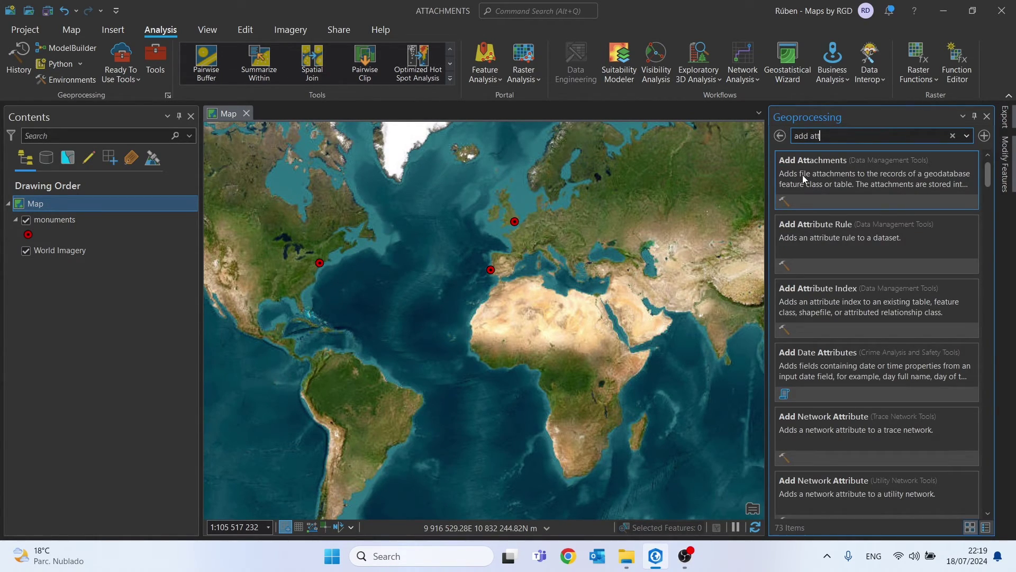
click(803, 175)
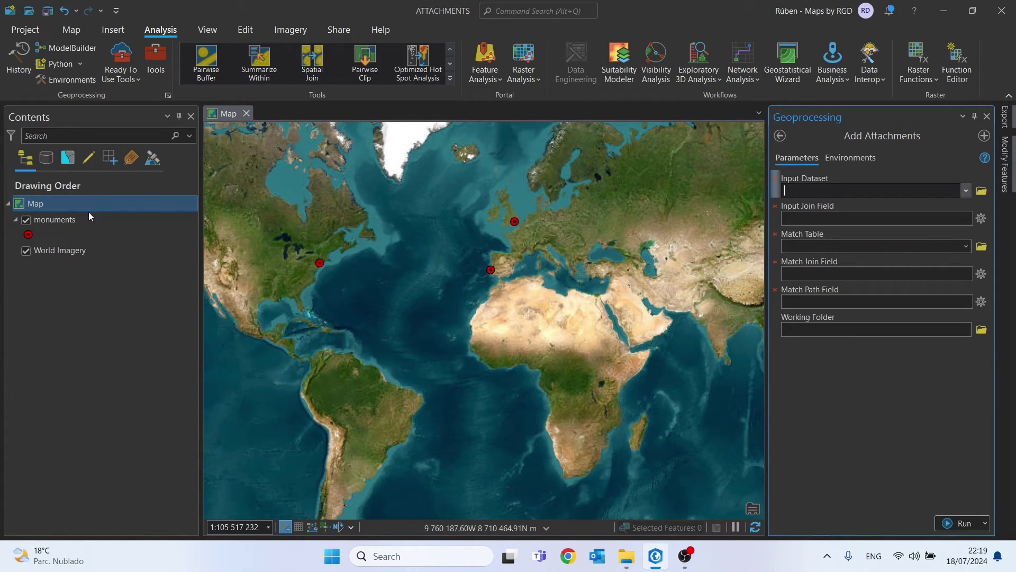
click(100, 219)
drag(60, 219, 799, 192)
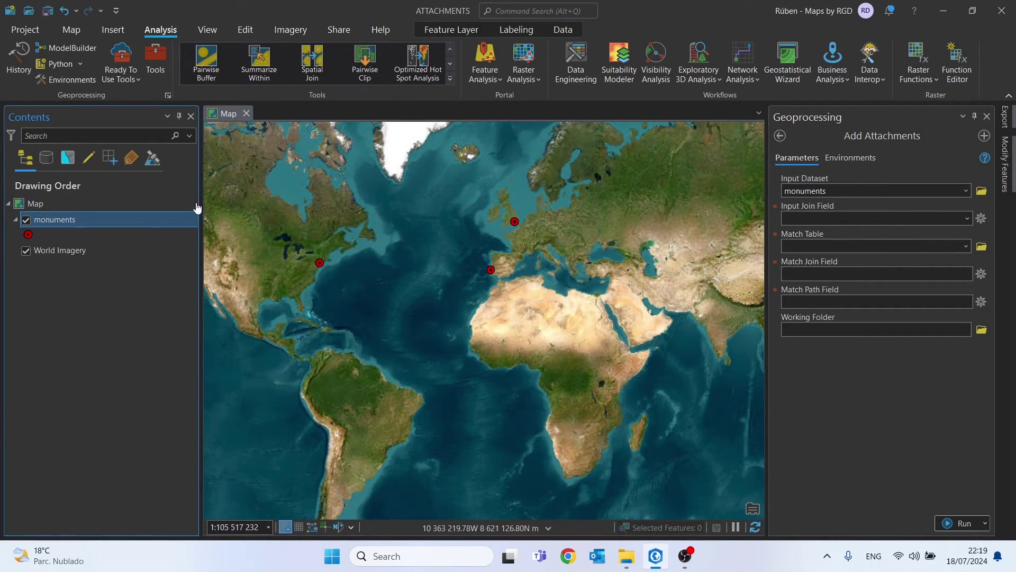
drag(53, 219, 802, 248)
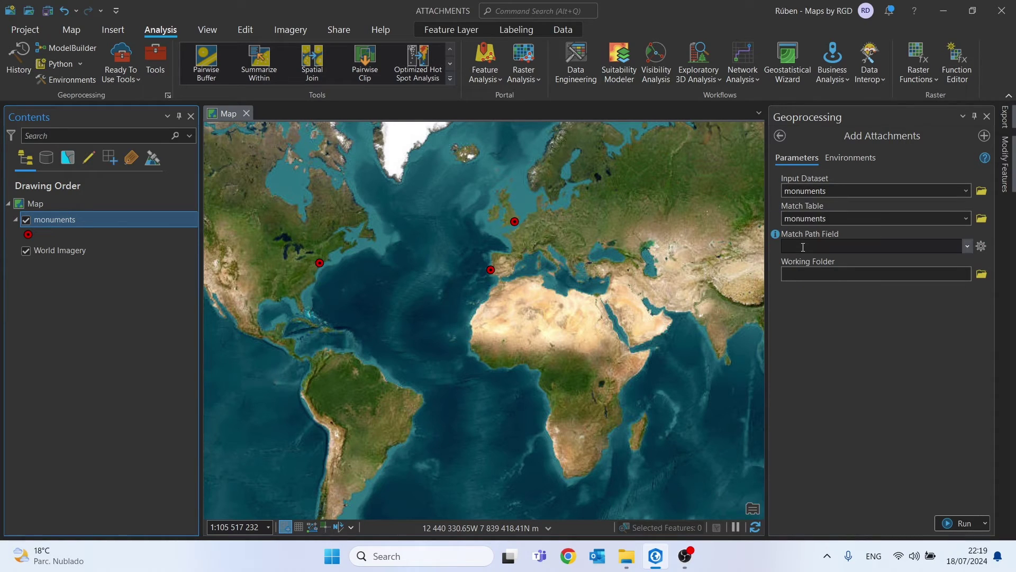
Step: Match on the Photo field with working folder PHOTOS and run it, which fails
click(969, 246)
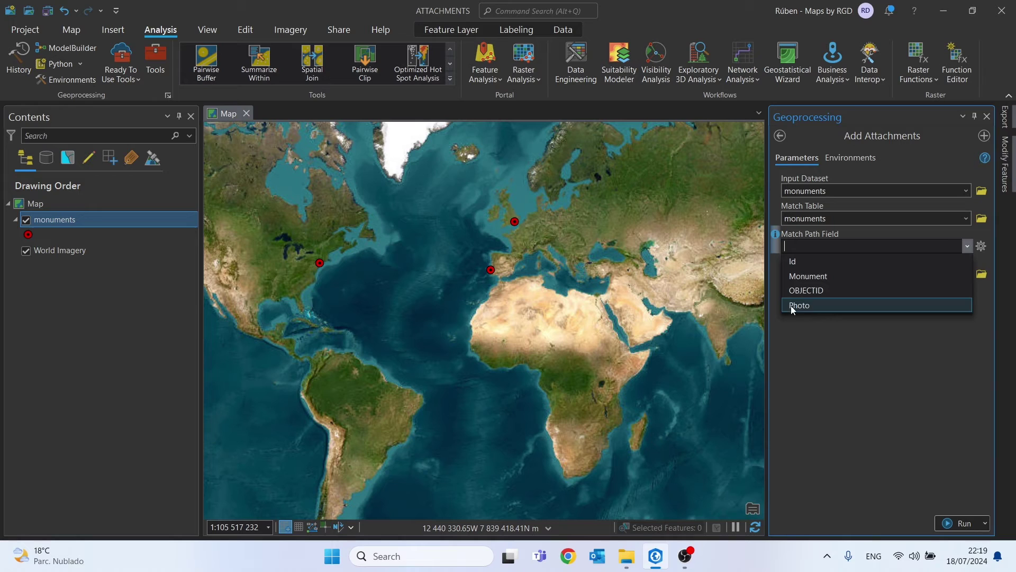
click(809, 306)
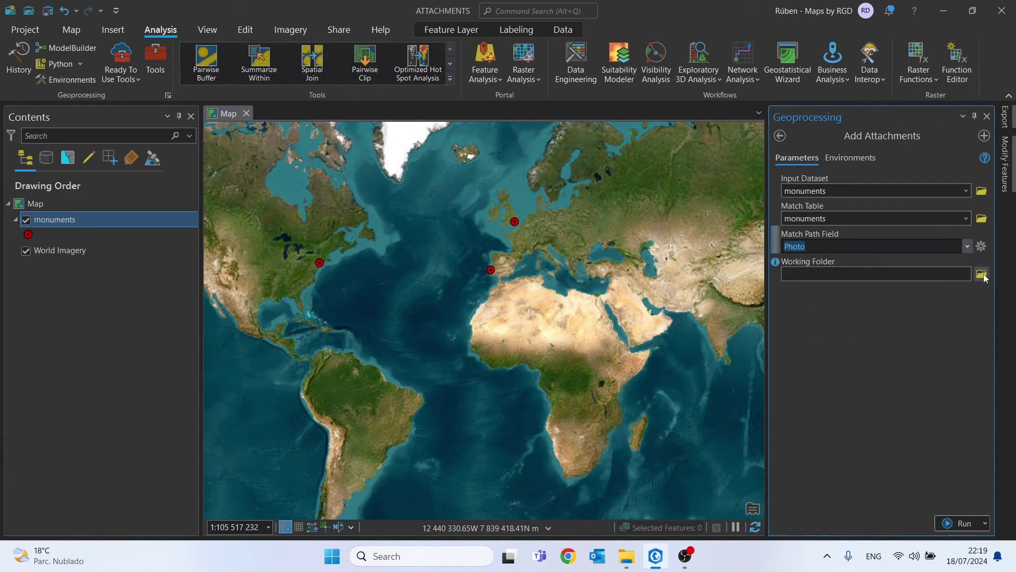
click(983, 274)
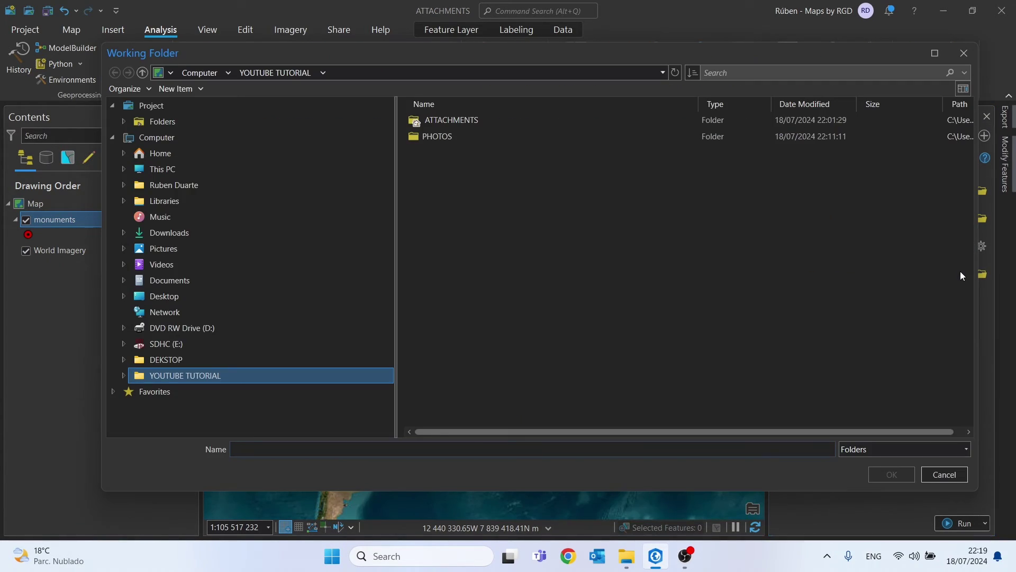
click(447, 135)
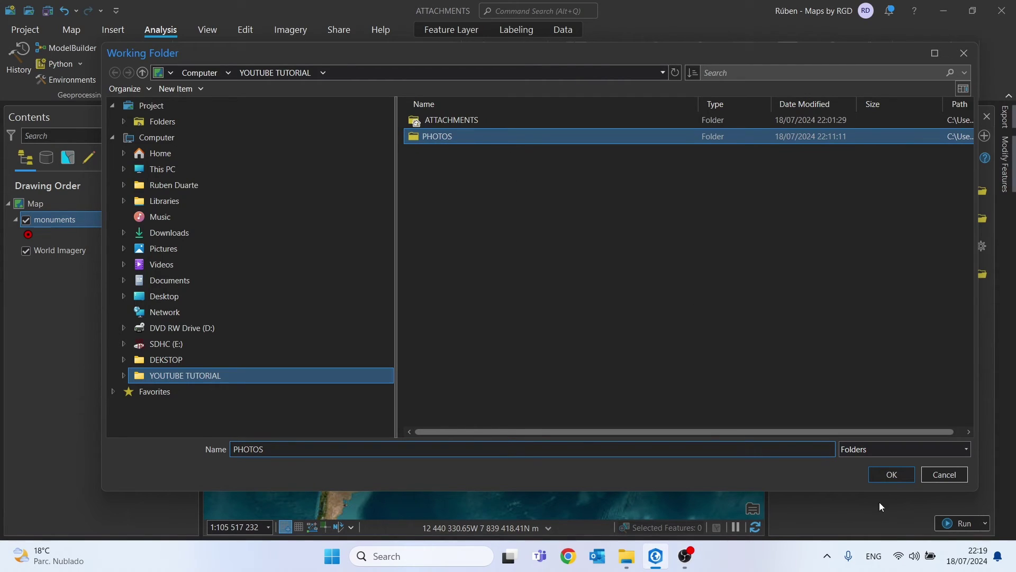
click(897, 475)
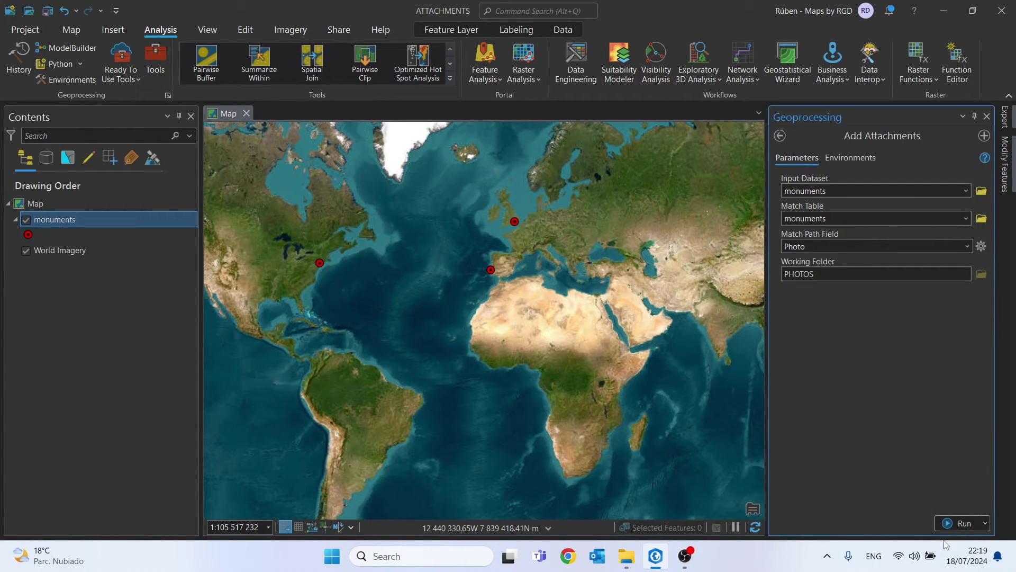
click(959, 523)
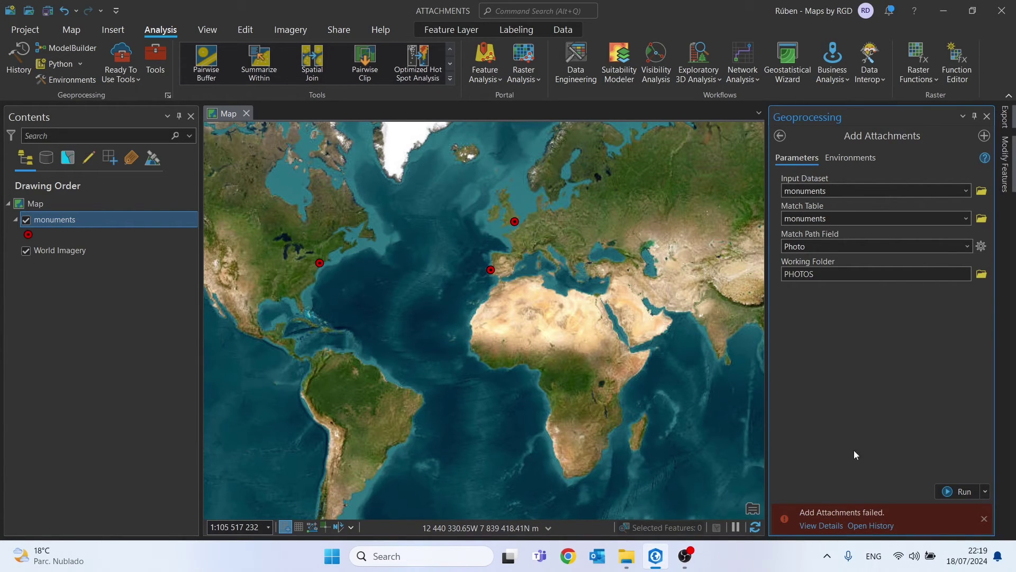
Step: Review the error explaining that attachments are not enabled on monuments
click(815, 526)
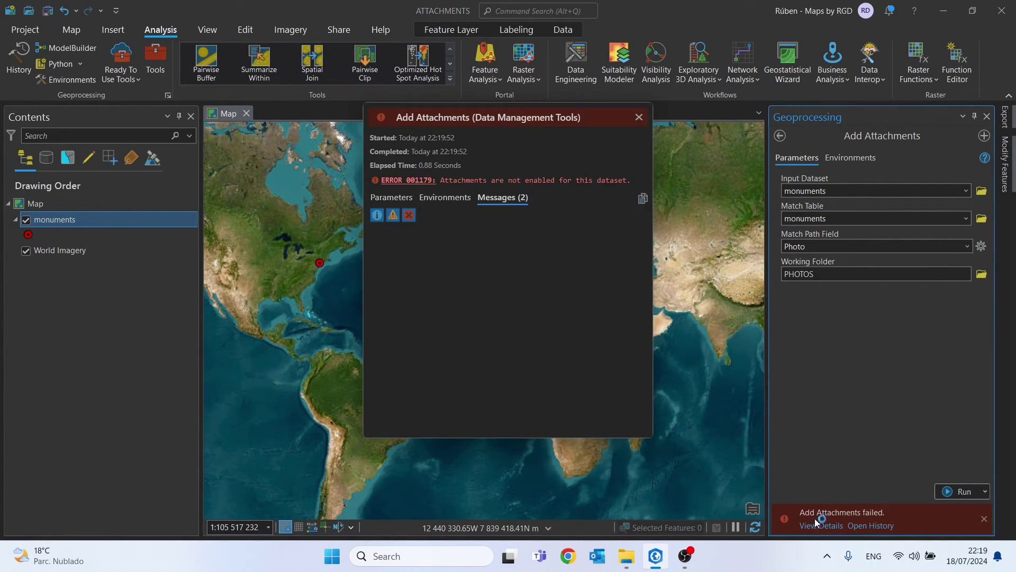
drag(445, 179, 630, 180)
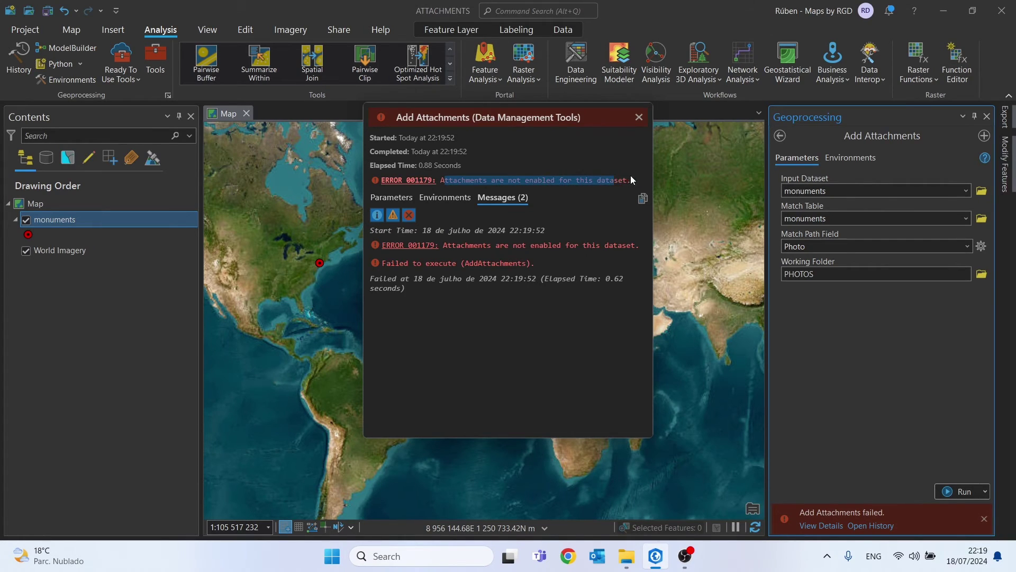
click(640, 118)
click(779, 136)
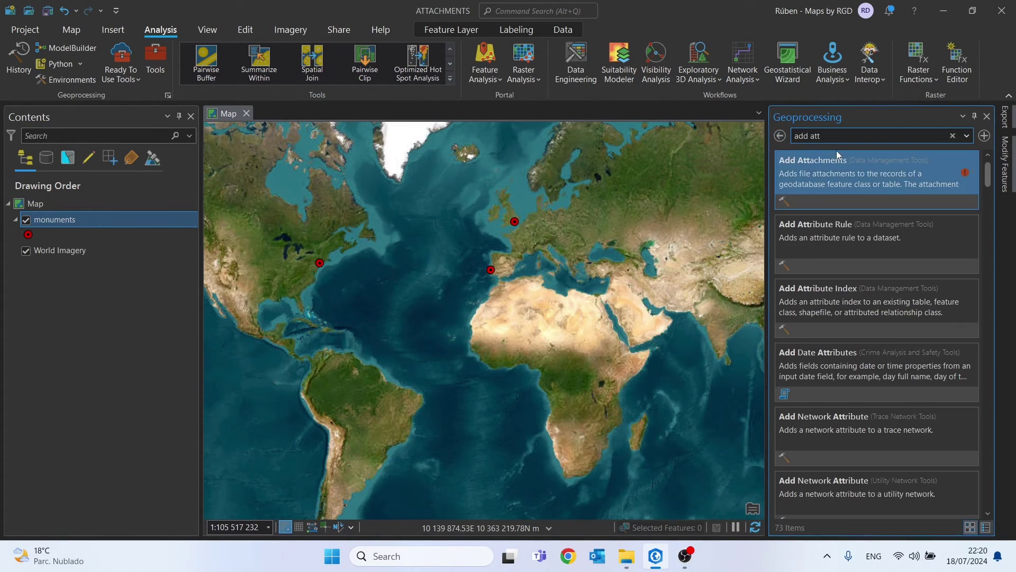
Step: Run Enable Attachments on the monuments feature class and confirm it succeeded
drag(845, 136, 795, 136)
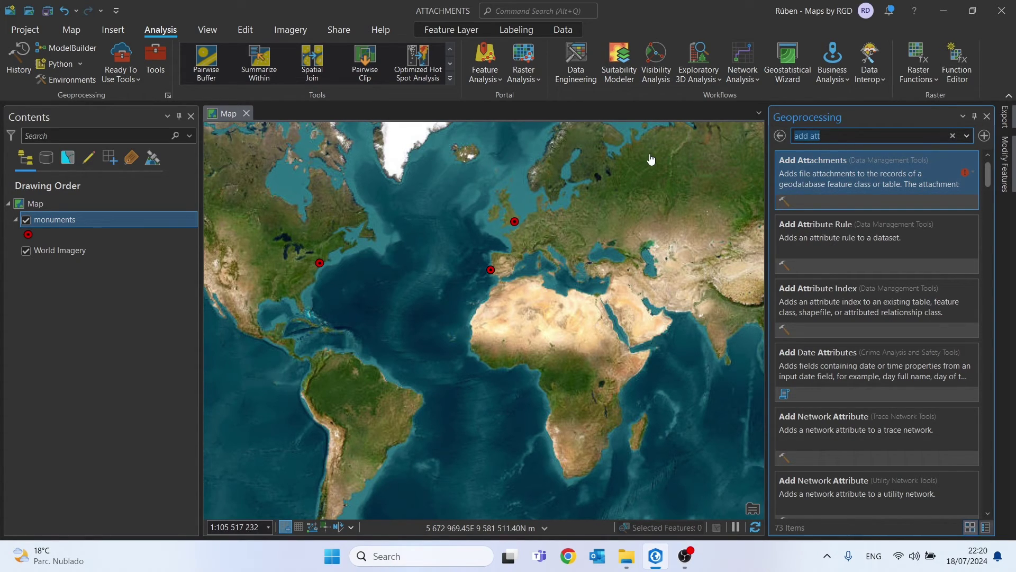
text(enable att)
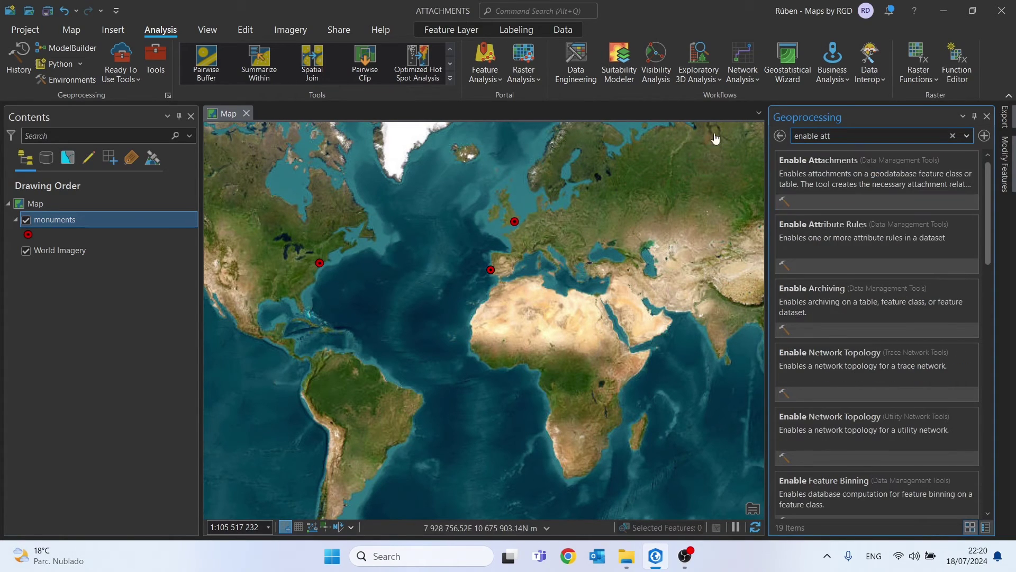
click(812, 183)
drag(72, 220, 807, 211)
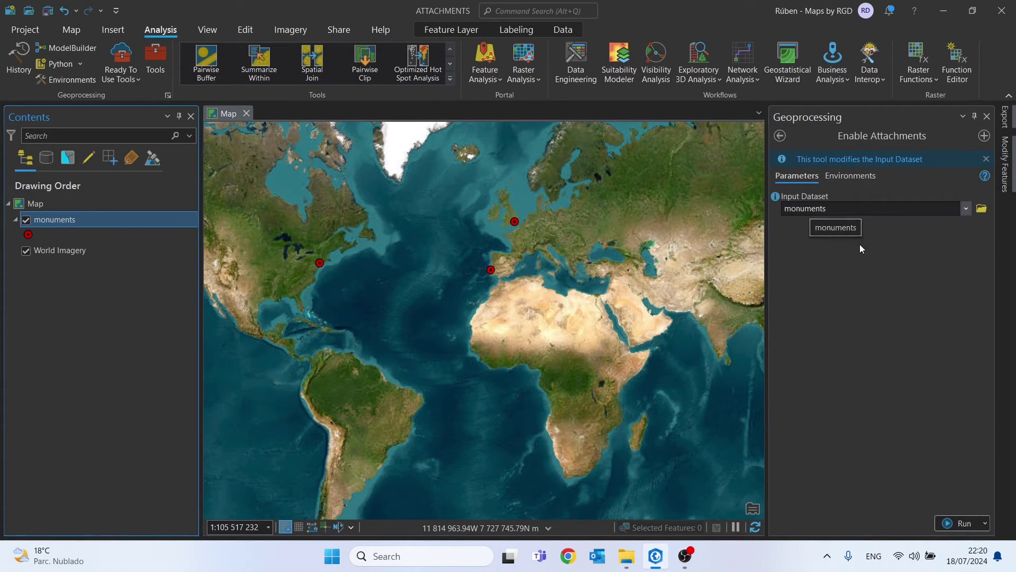
click(954, 528)
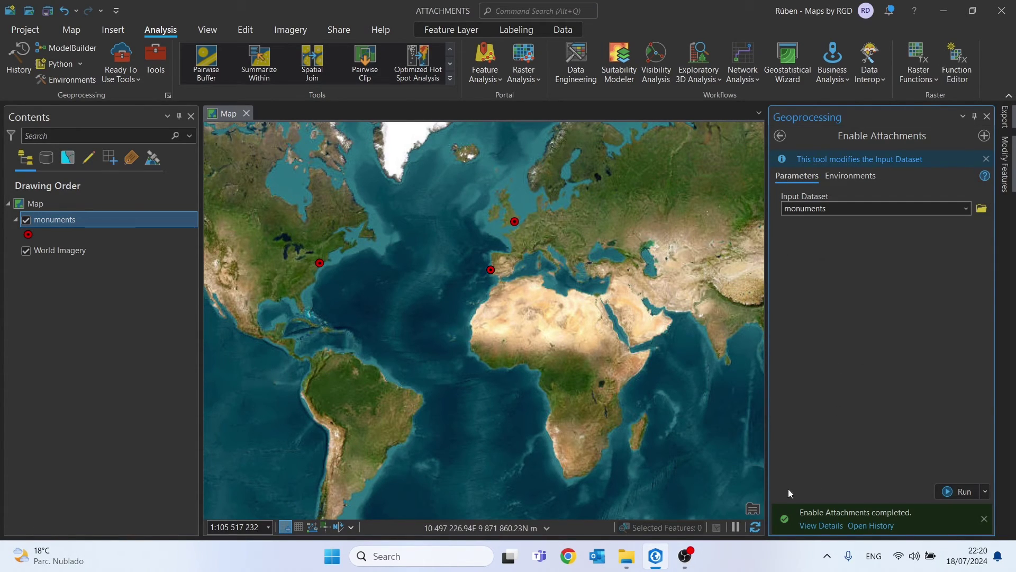
click(839, 523)
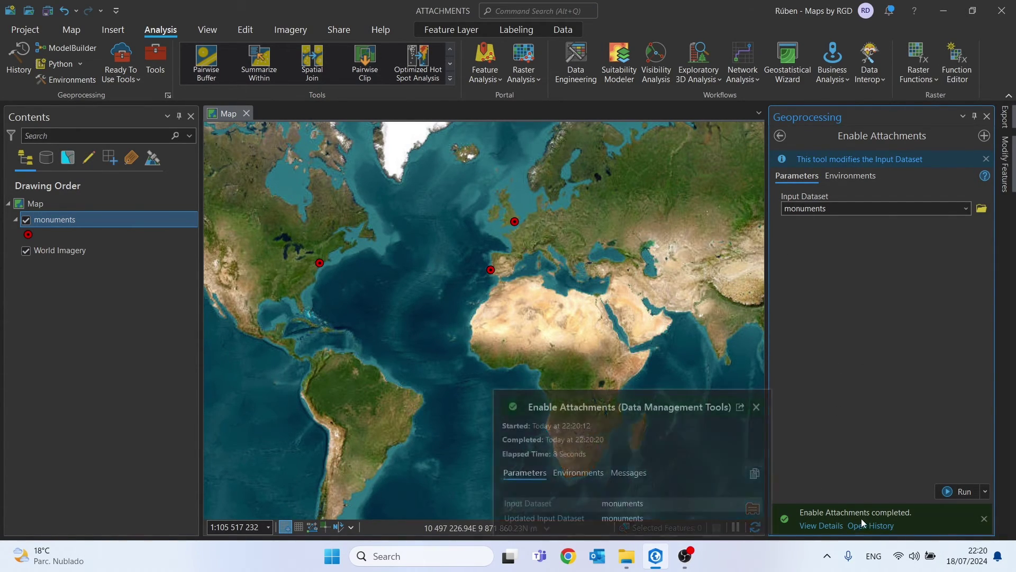
click(779, 136)
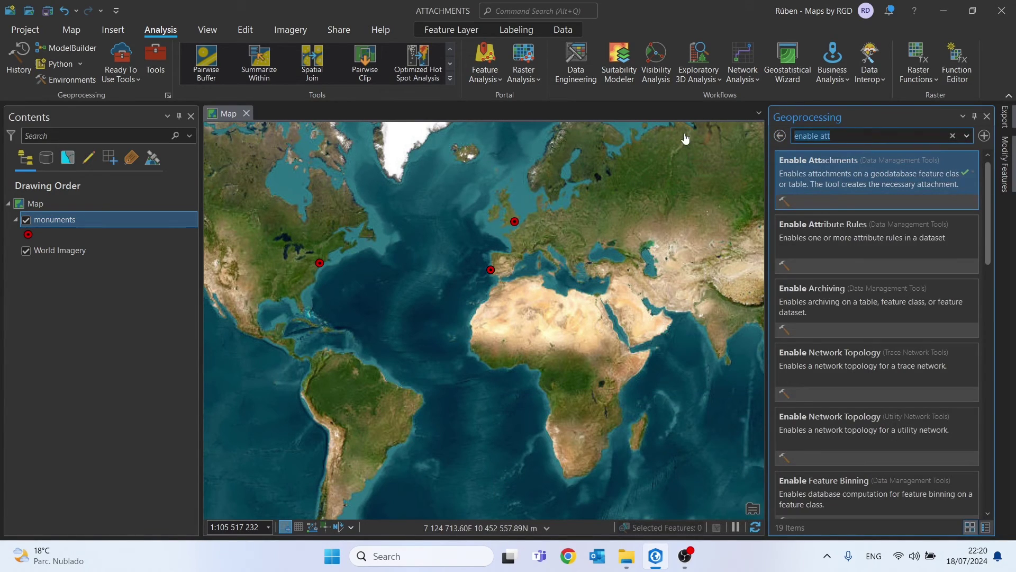
Step: Reopen Add Attachments with monuments as both the input dataset and match table
text(add att)
click(836, 184)
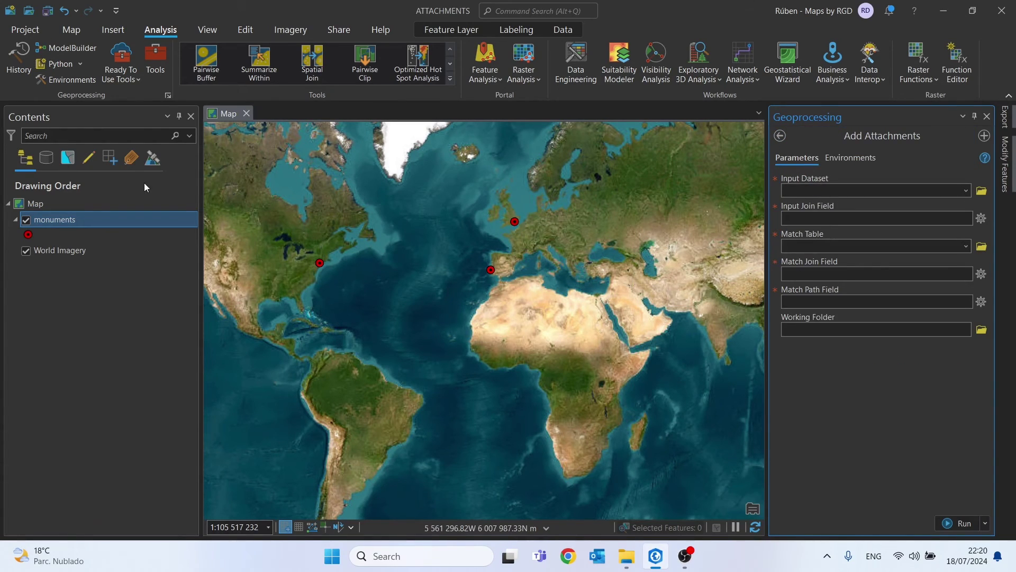
drag(56, 221, 805, 192)
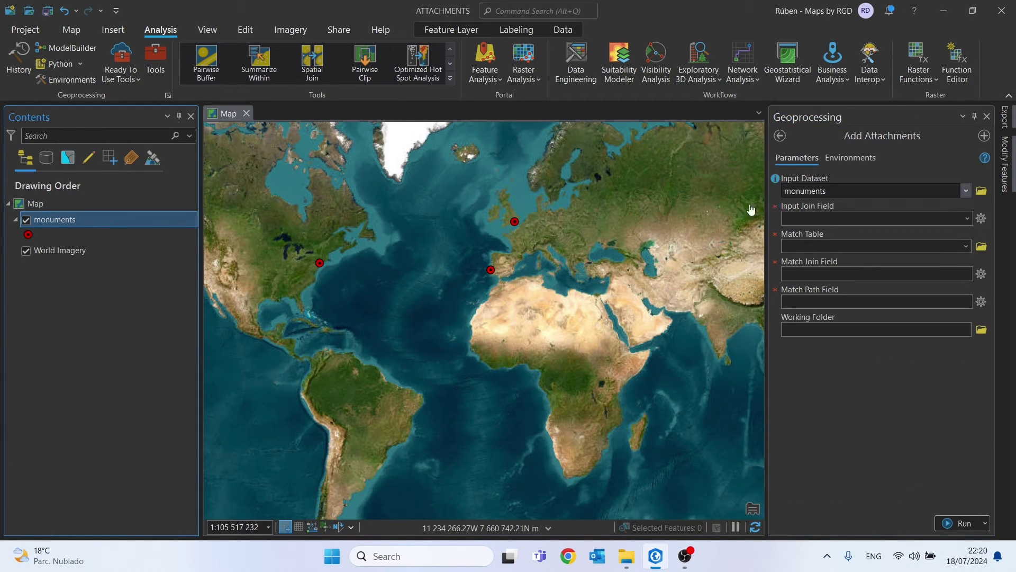
drag(60, 221, 810, 247)
Step: Use Photo as the match path field and PHOTOS as working folder, then run successfully
click(967, 246)
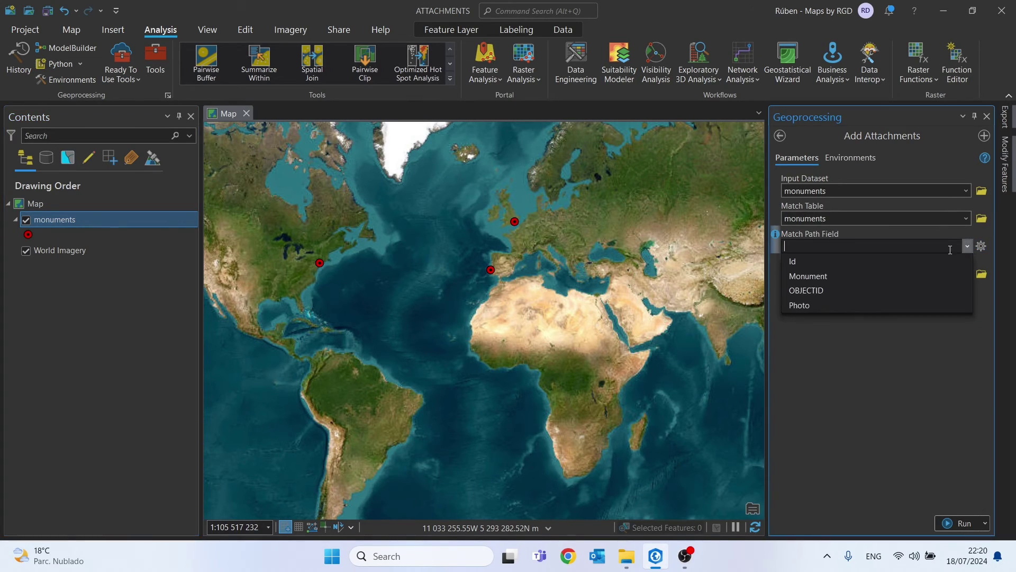
click(804, 305)
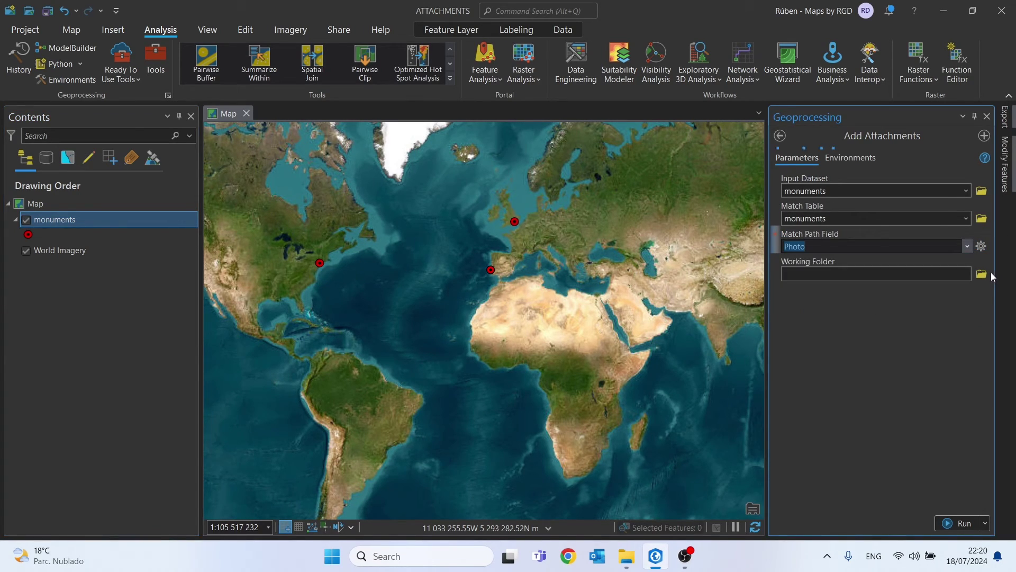
click(982, 274)
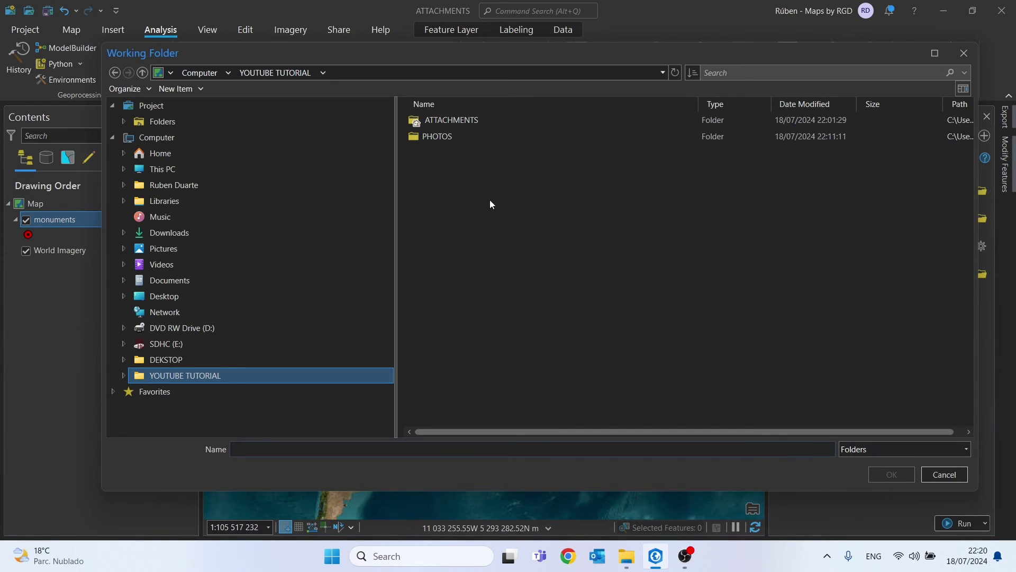
click(445, 136)
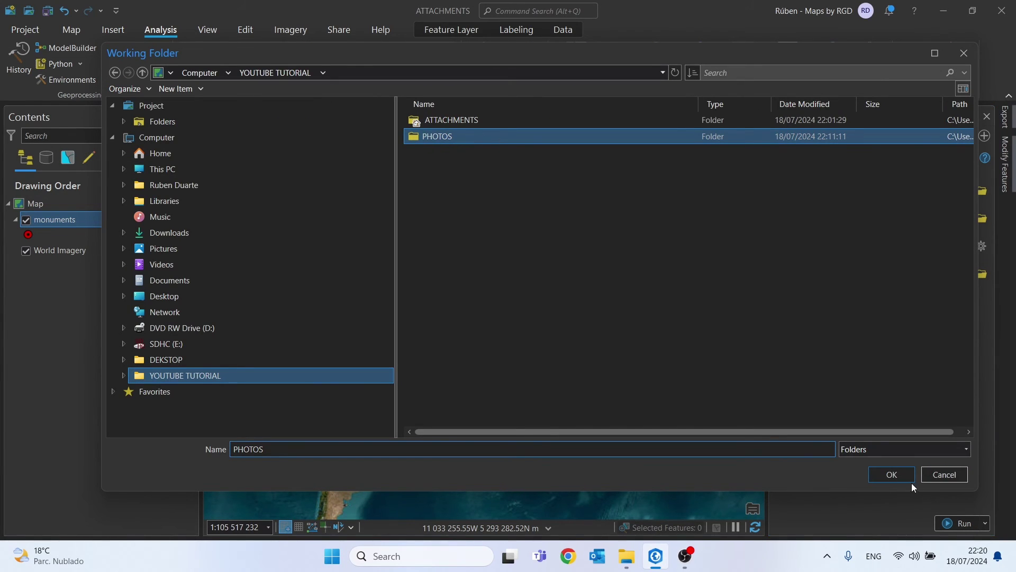
click(898, 477)
click(954, 526)
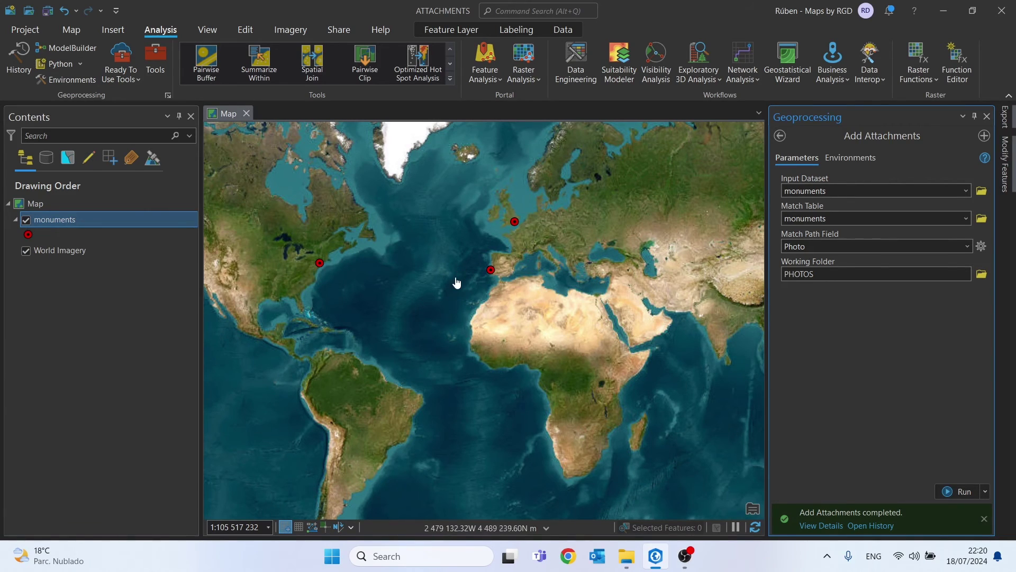
drag(454, 284, 551, 284)
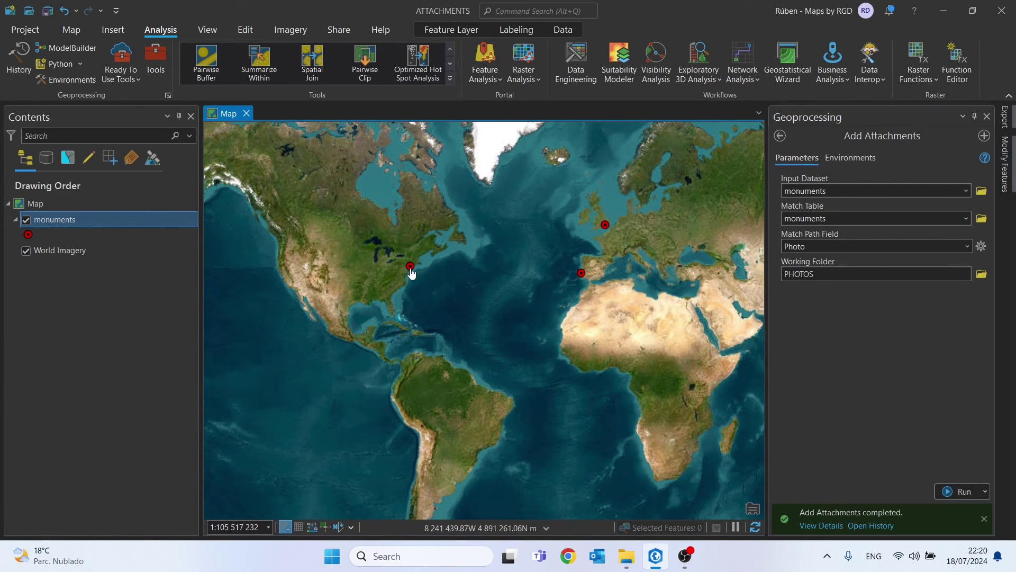
click(411, 271)
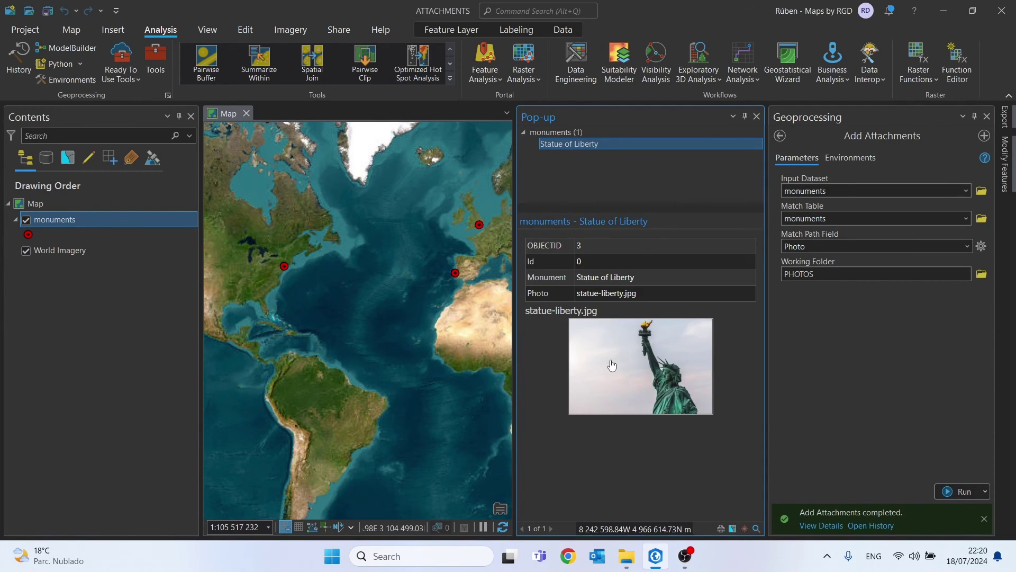
drag(458, 274, 400, 279)
click(398, 278)
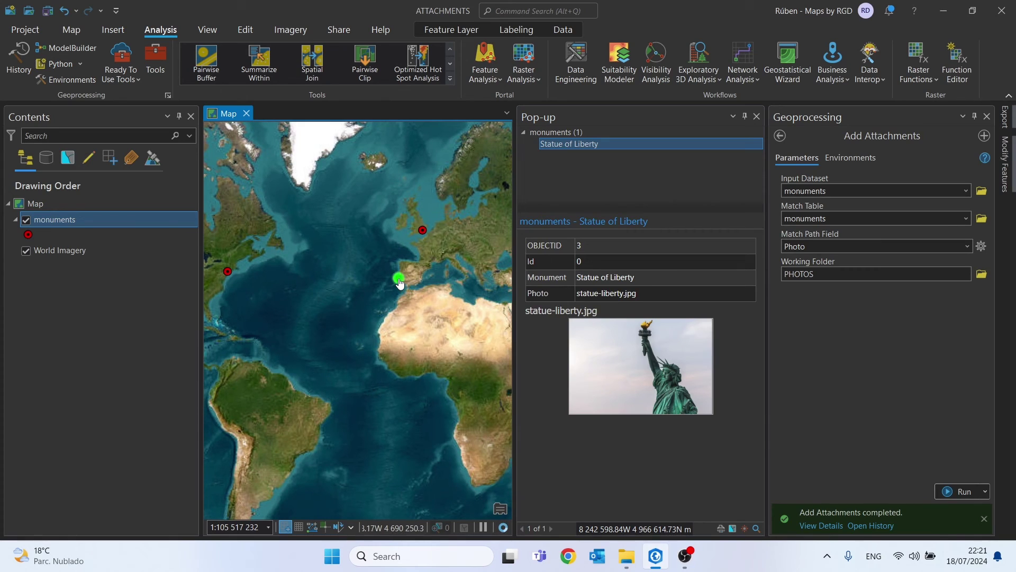
click(423, 232)
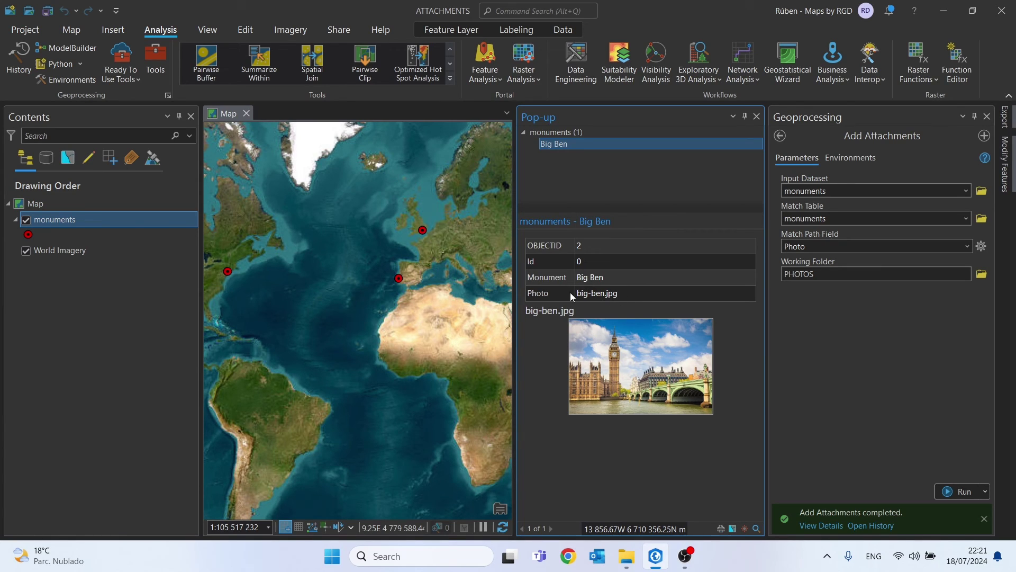
drag(577, 294, 602, 298)
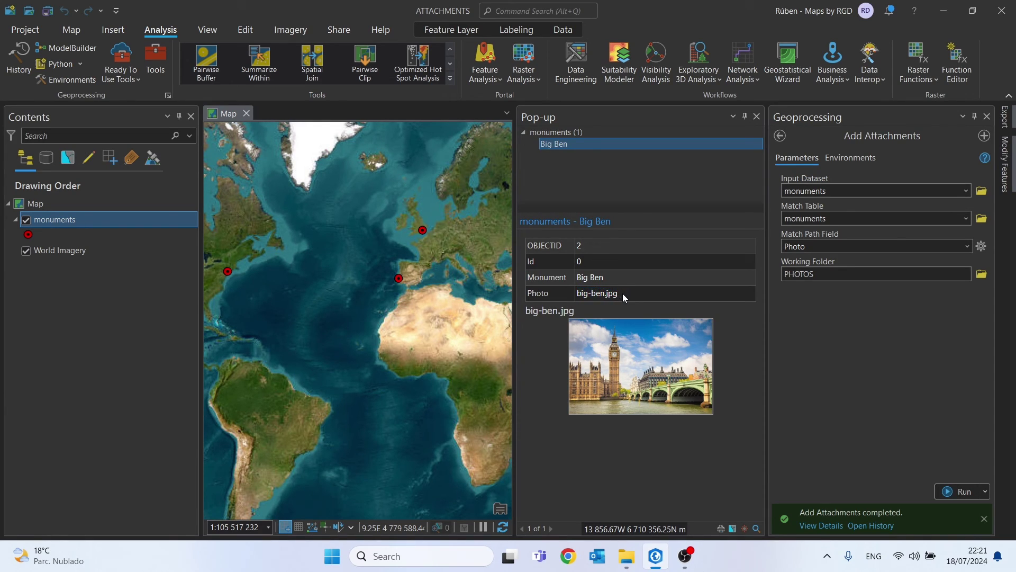
click(757, 116)
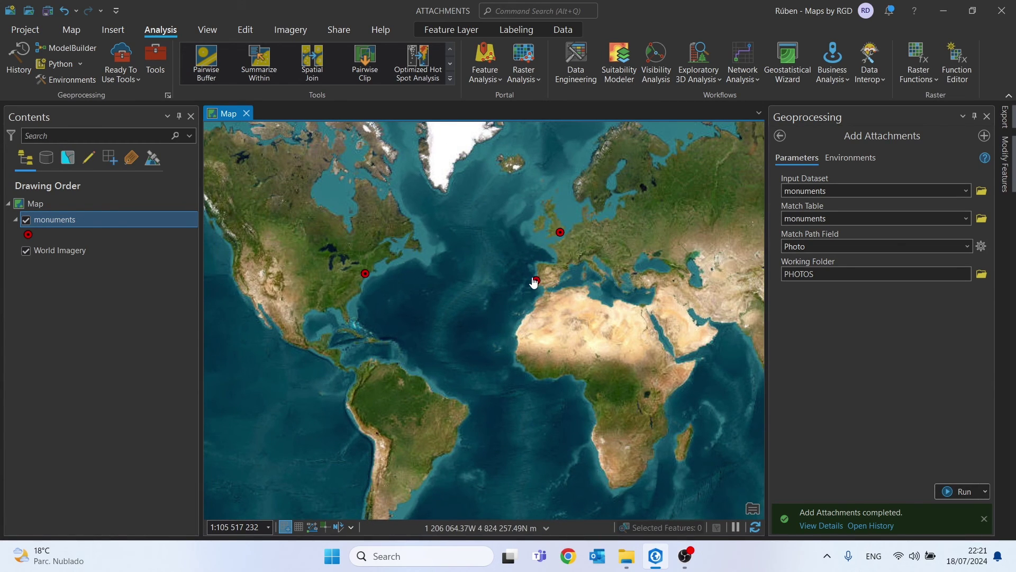